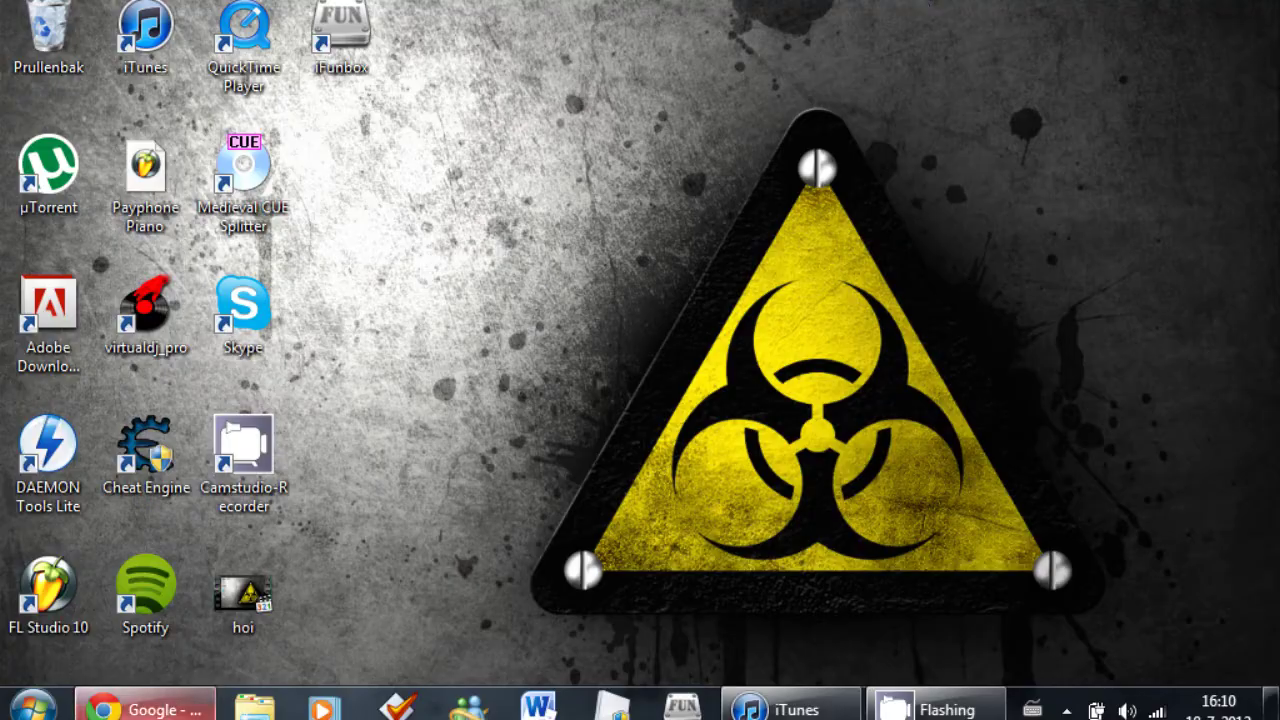
Search Google for 'ifunbox', open i-funbox.com and download the Windows installer ifunbox_setup.exe.
left_click(165, 710)
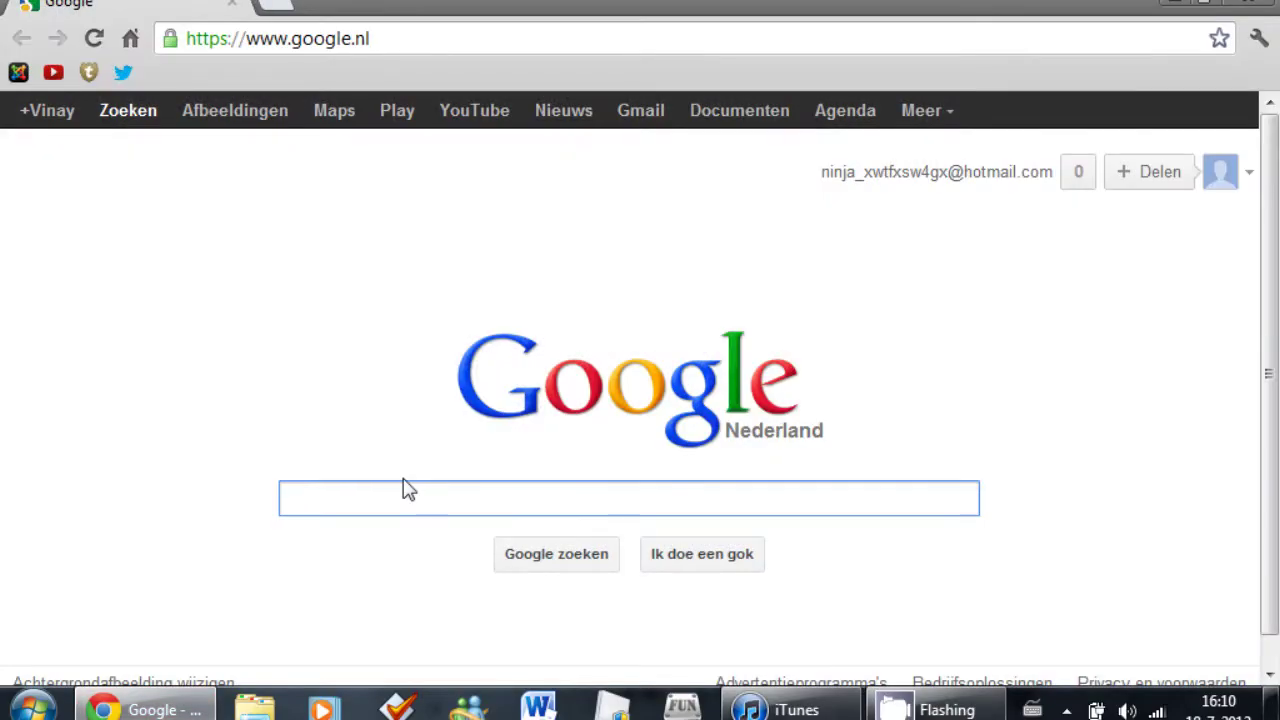
type("ifunbox")
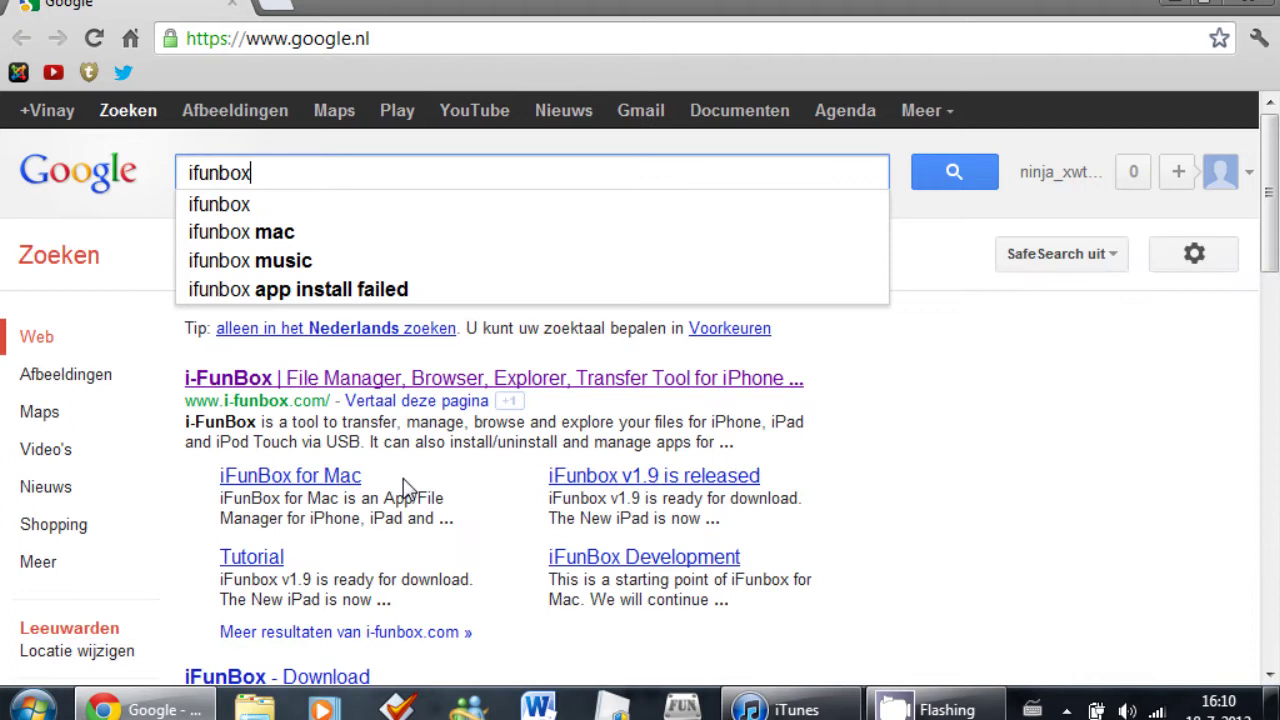
key("Return")
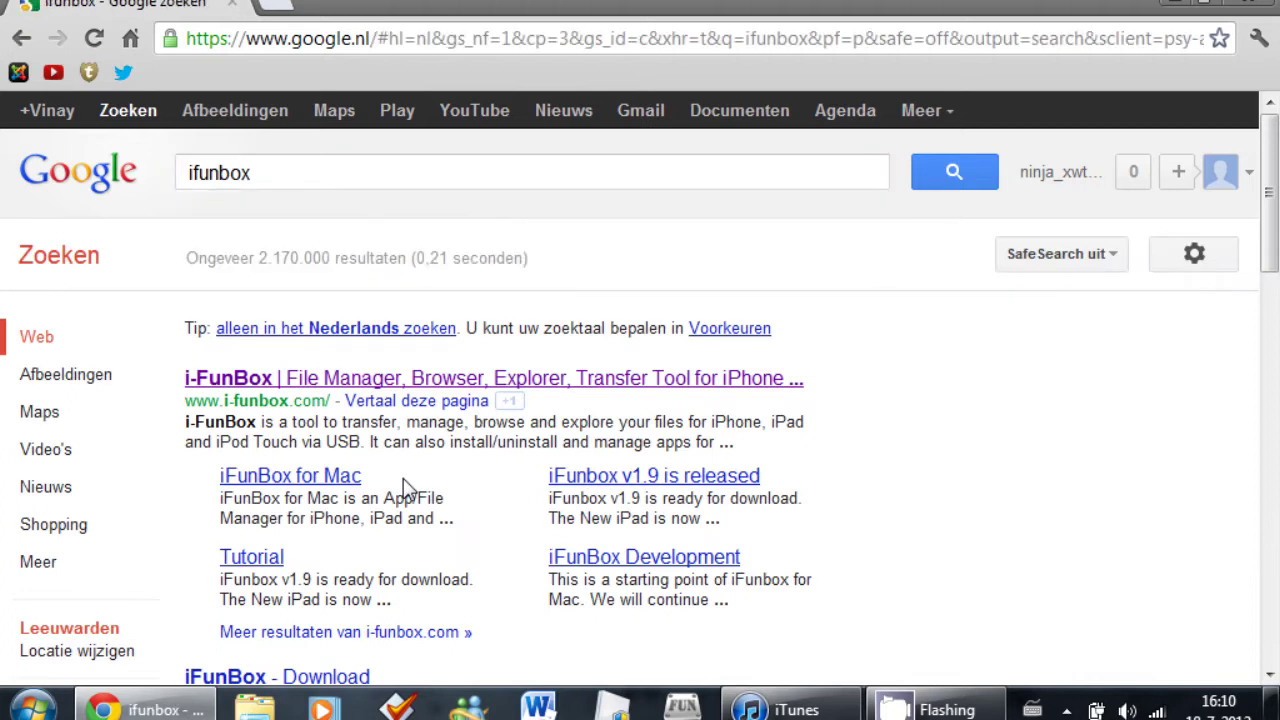
left_click(352, 387)
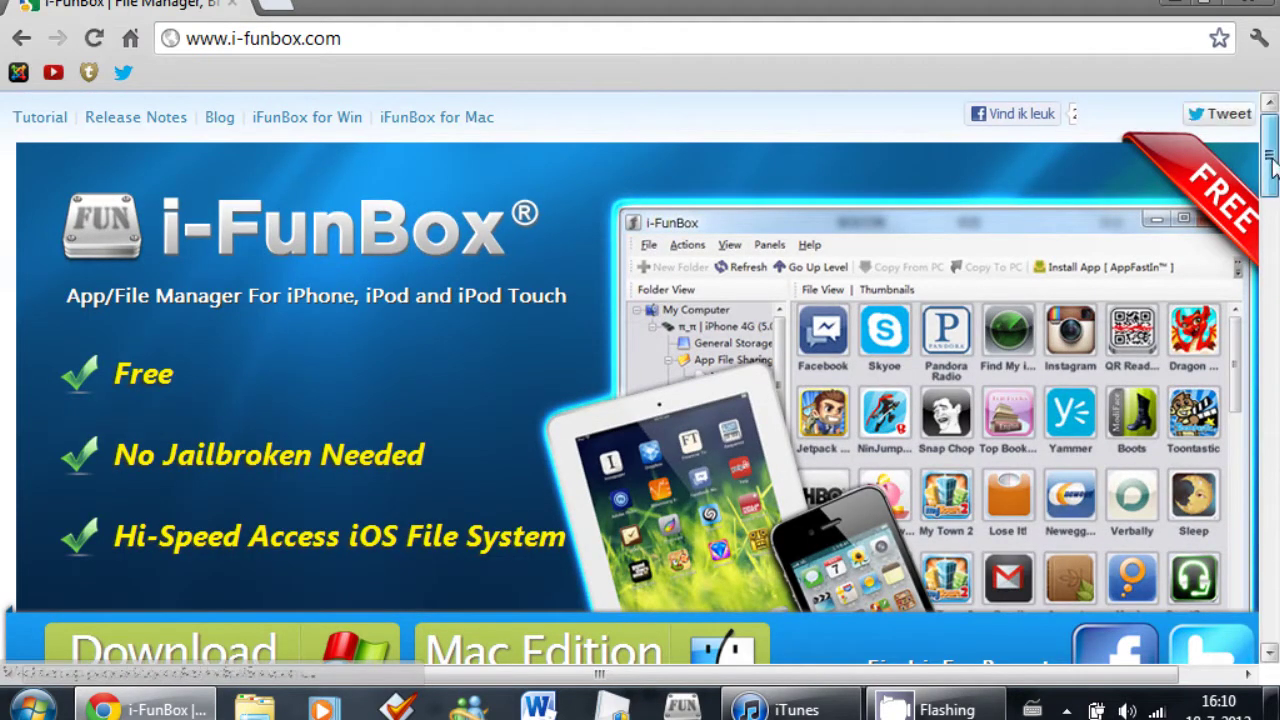
left_click_drag(1272, 150, 1273, 190)
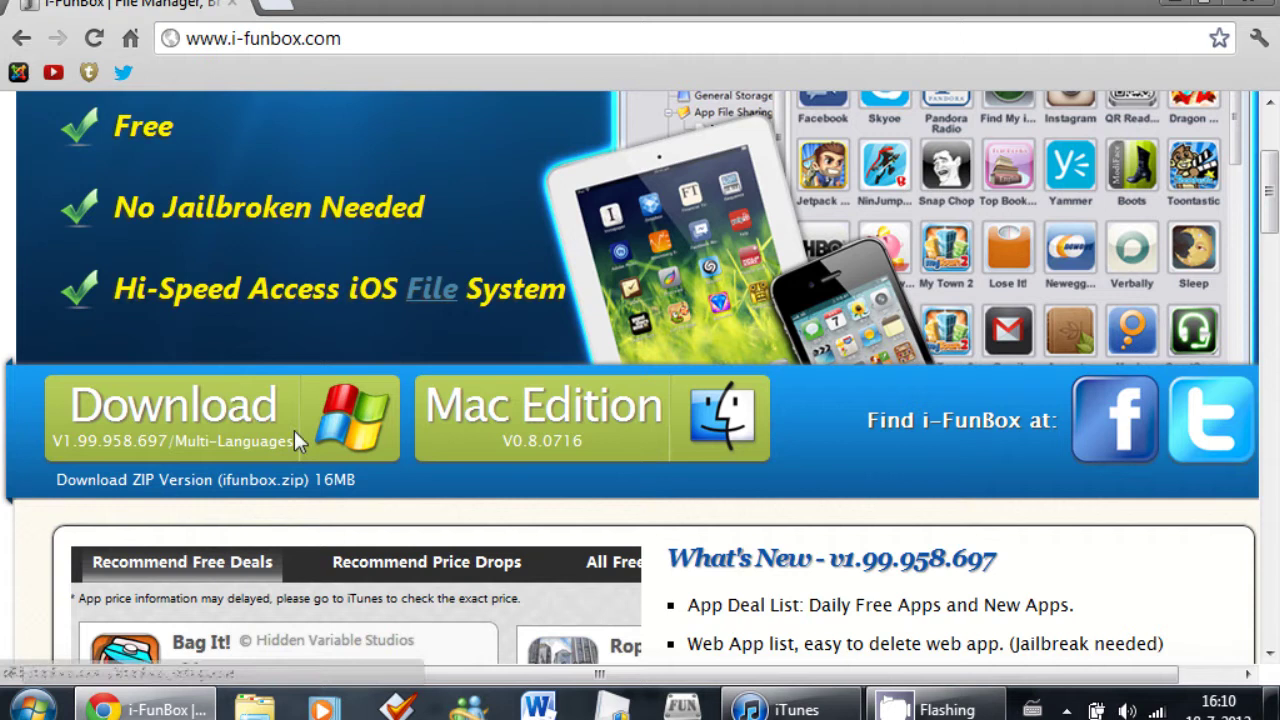
left_click(261, 418)
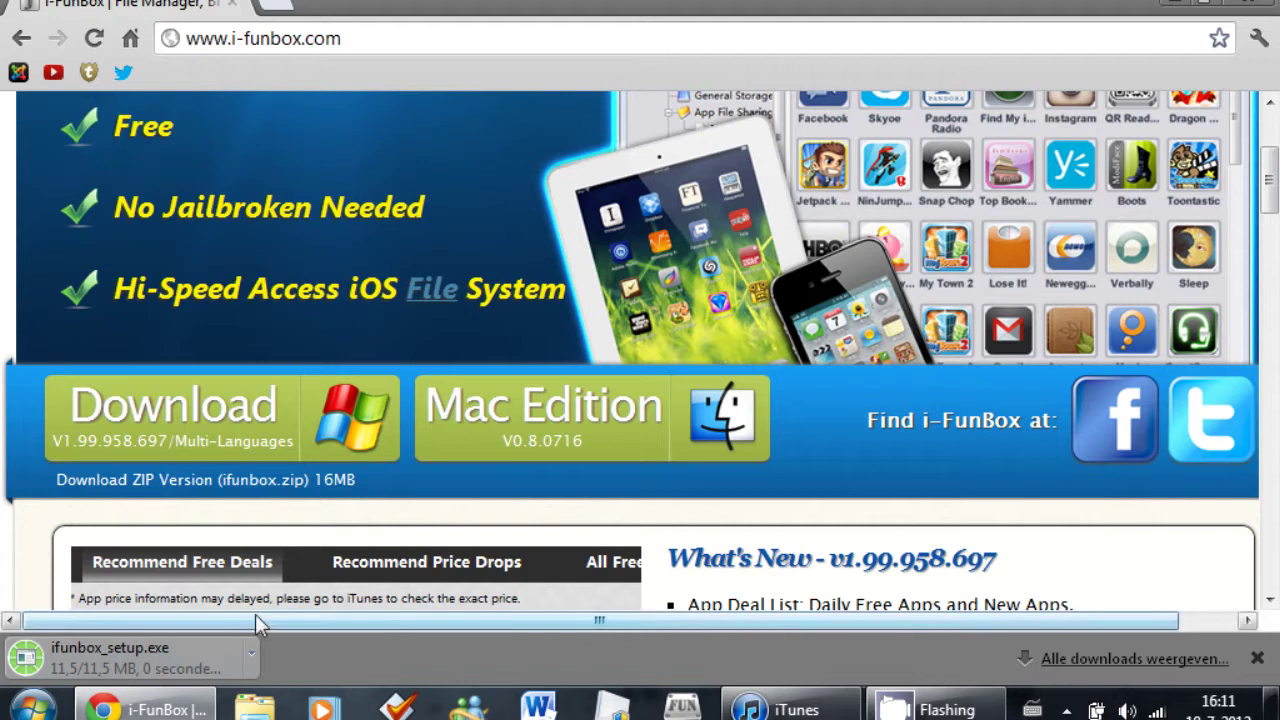
Run the downloaded ifunbox_setup.exe, approve the Uitvoeren security warning, and minimize Chrome.
left_click(65, 675)
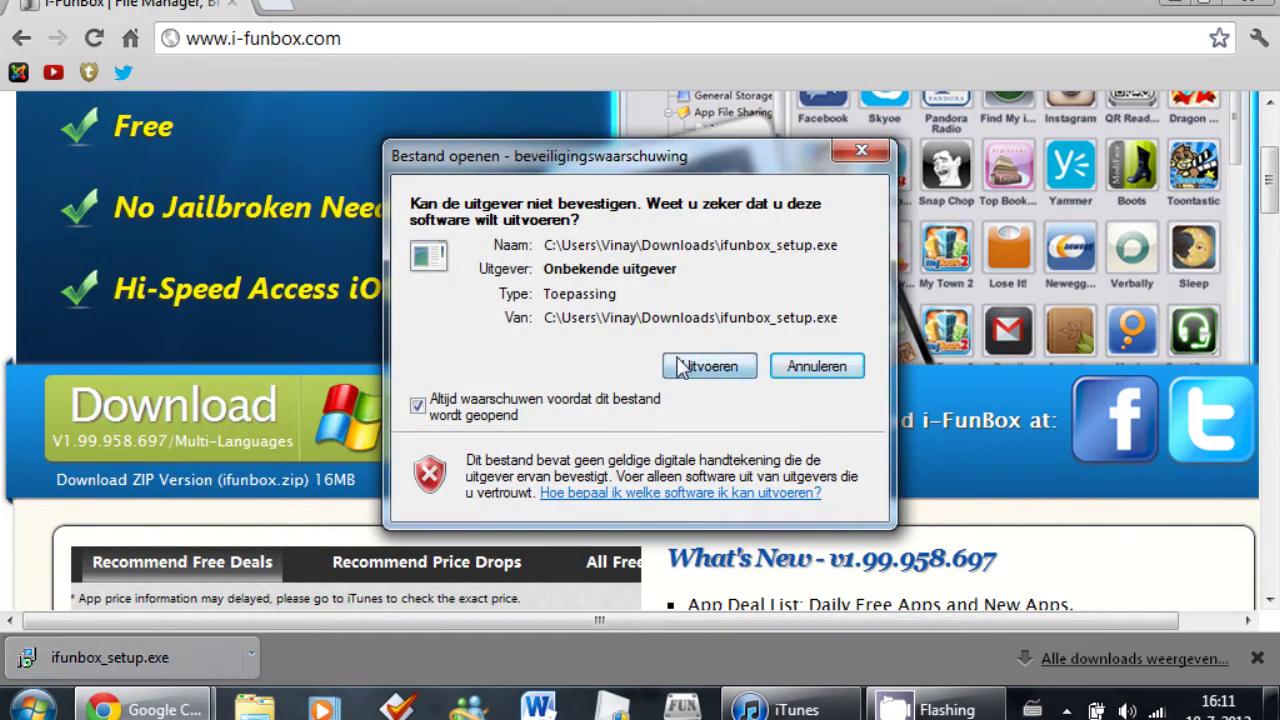
left_click(683, 368)
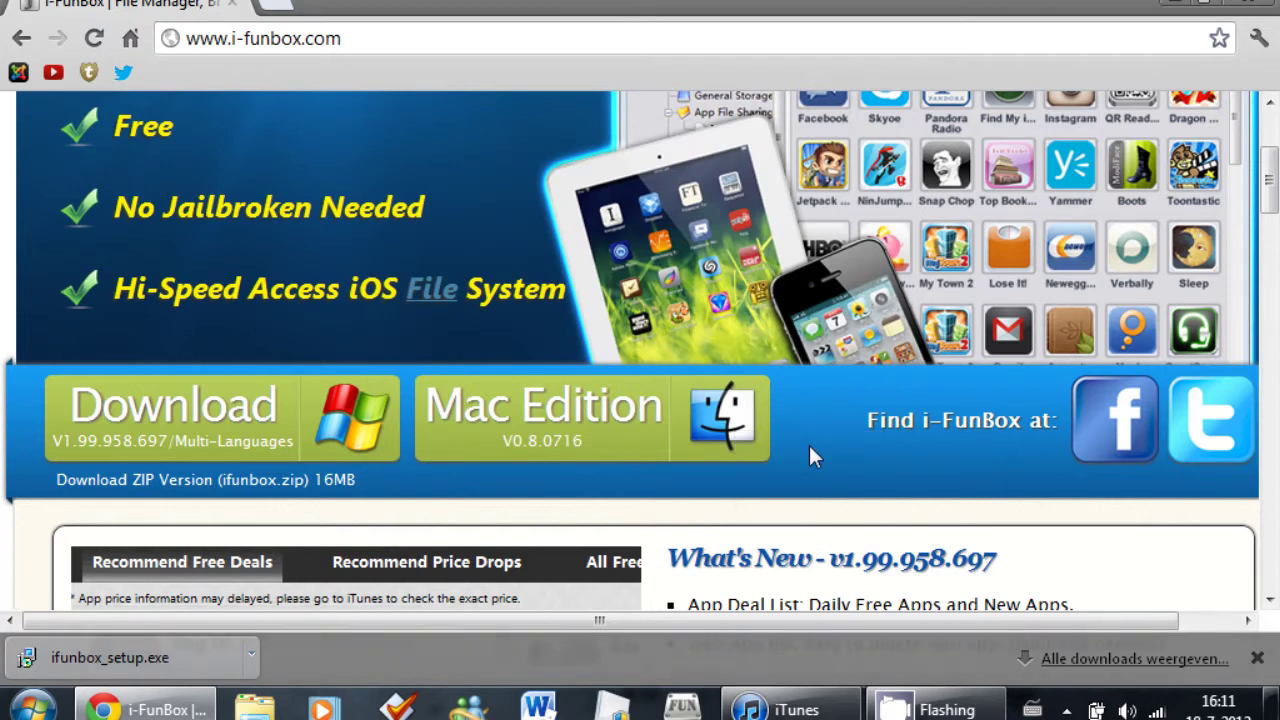
left_click(1181, 4)
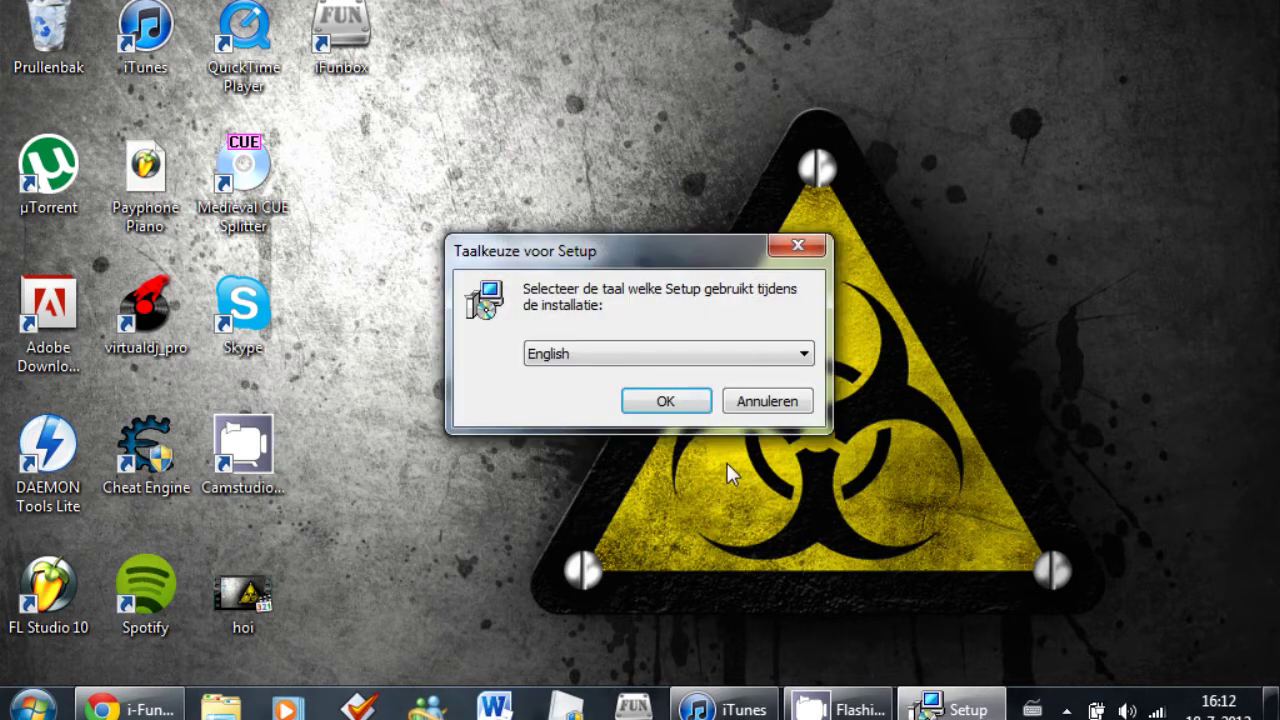
Install iFunbox in English with default folders, unchecking the welcome page and launch-after-setup options.
left_click(668, 400)
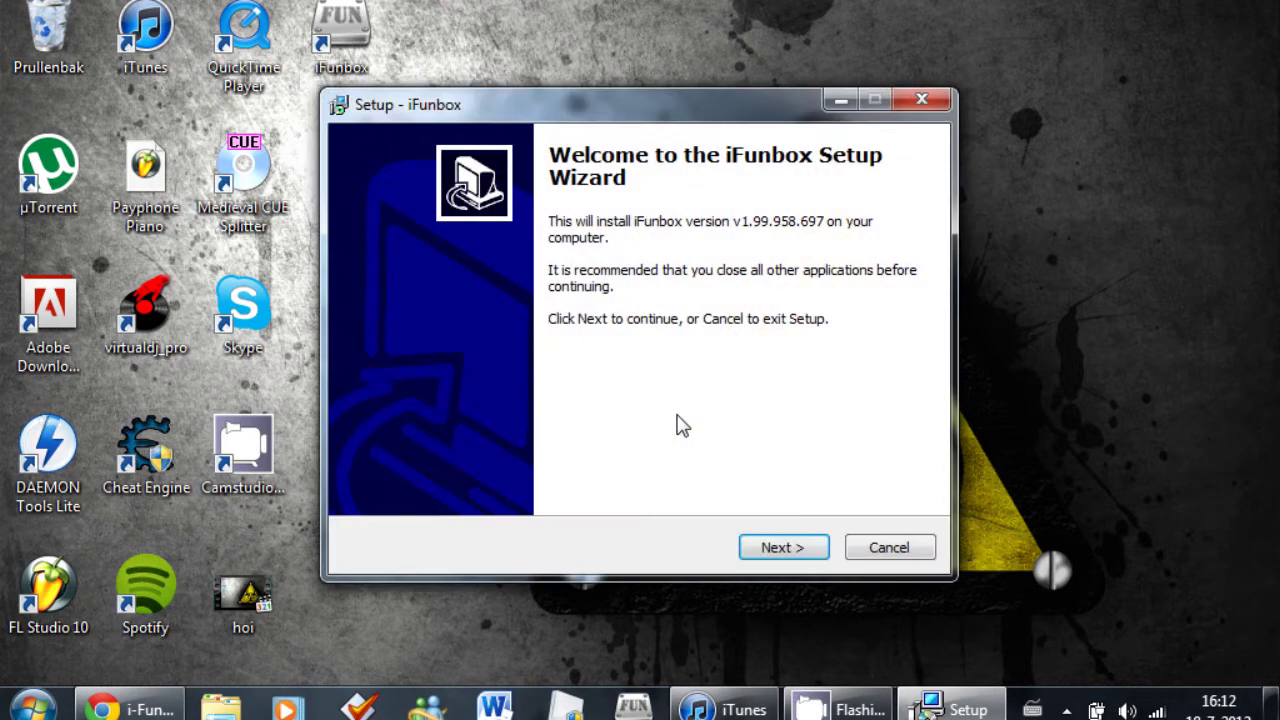
left_click(787, 558)
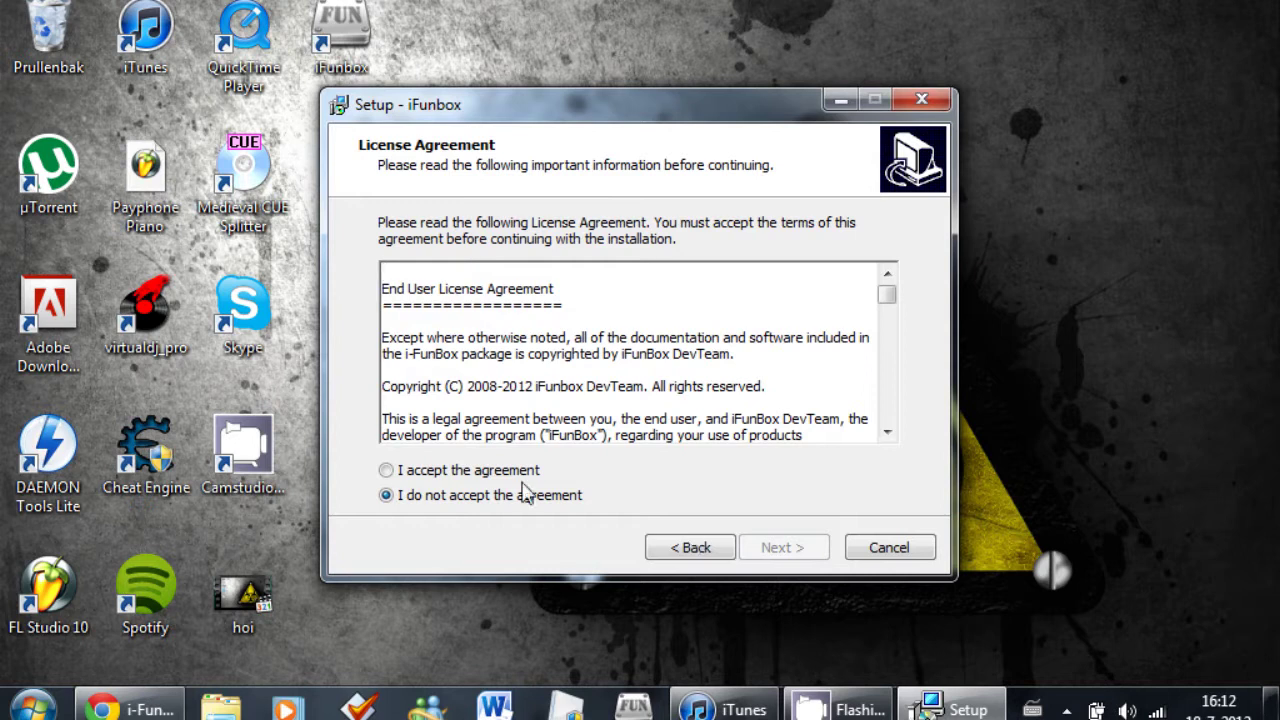
left_click(528, 475)
left_click(766, 549)
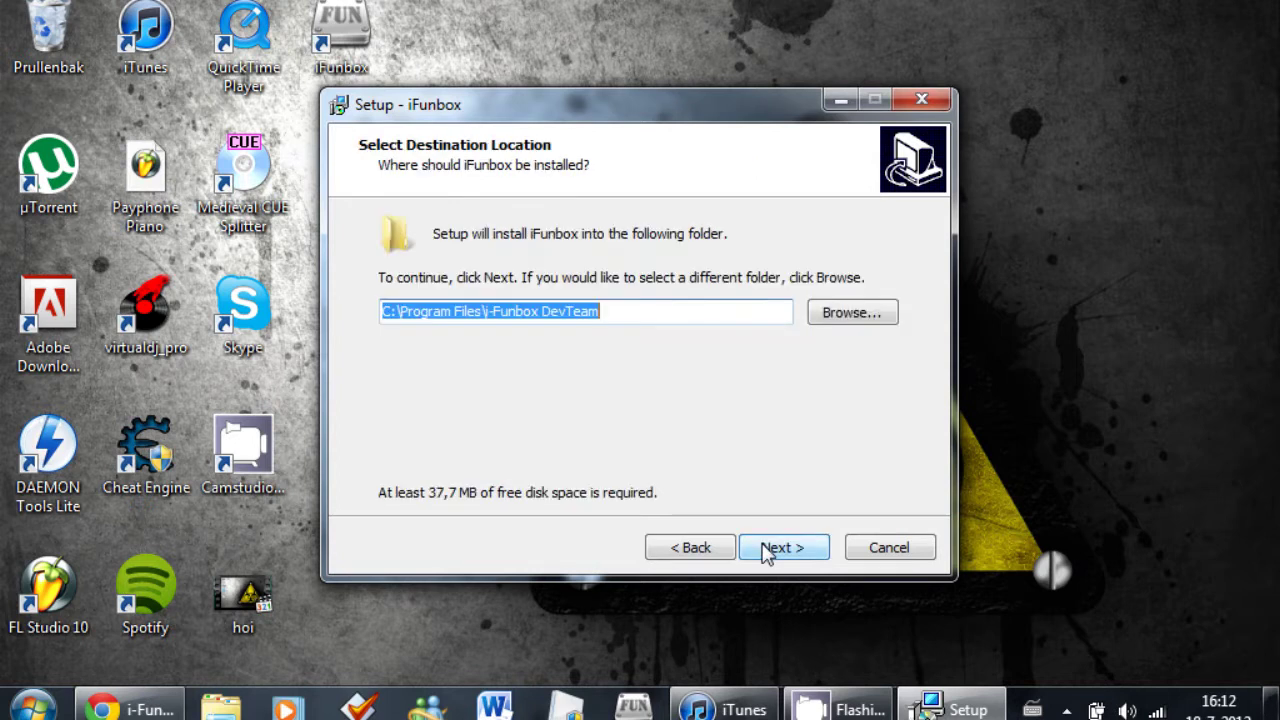
left_click(766, 551)
left_click(766, 550)
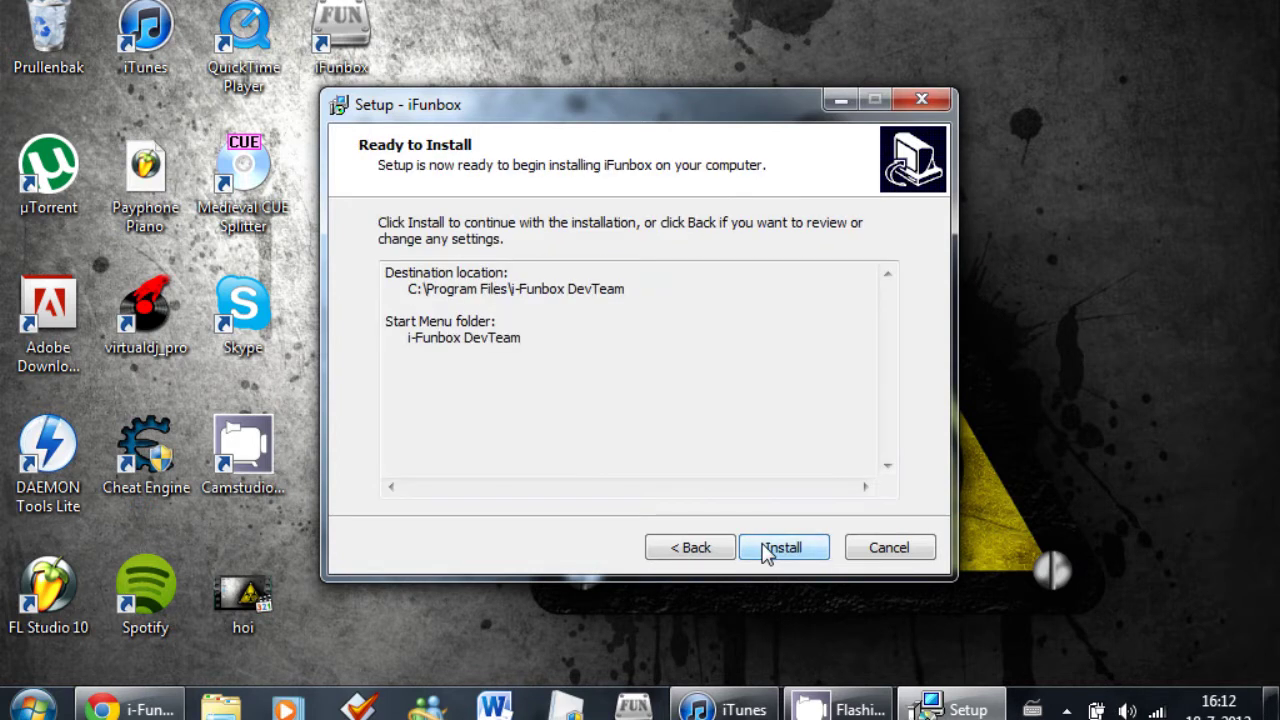
left_click(766, 550)
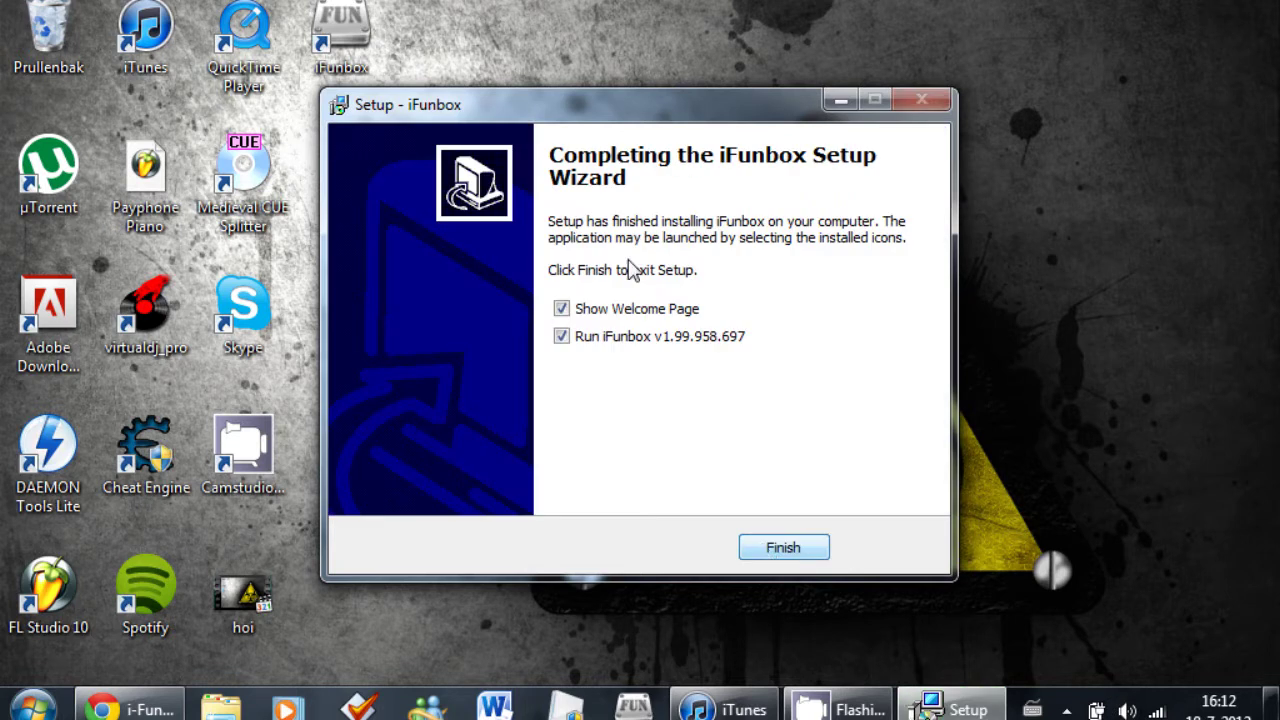
left_click(561, 308)
left_click(561, 336)
Close the finished setup wizard, then go to google.nl in Chrome and search for 'apptrackr'.
left_click(778, 550)
key("alt+Tab")
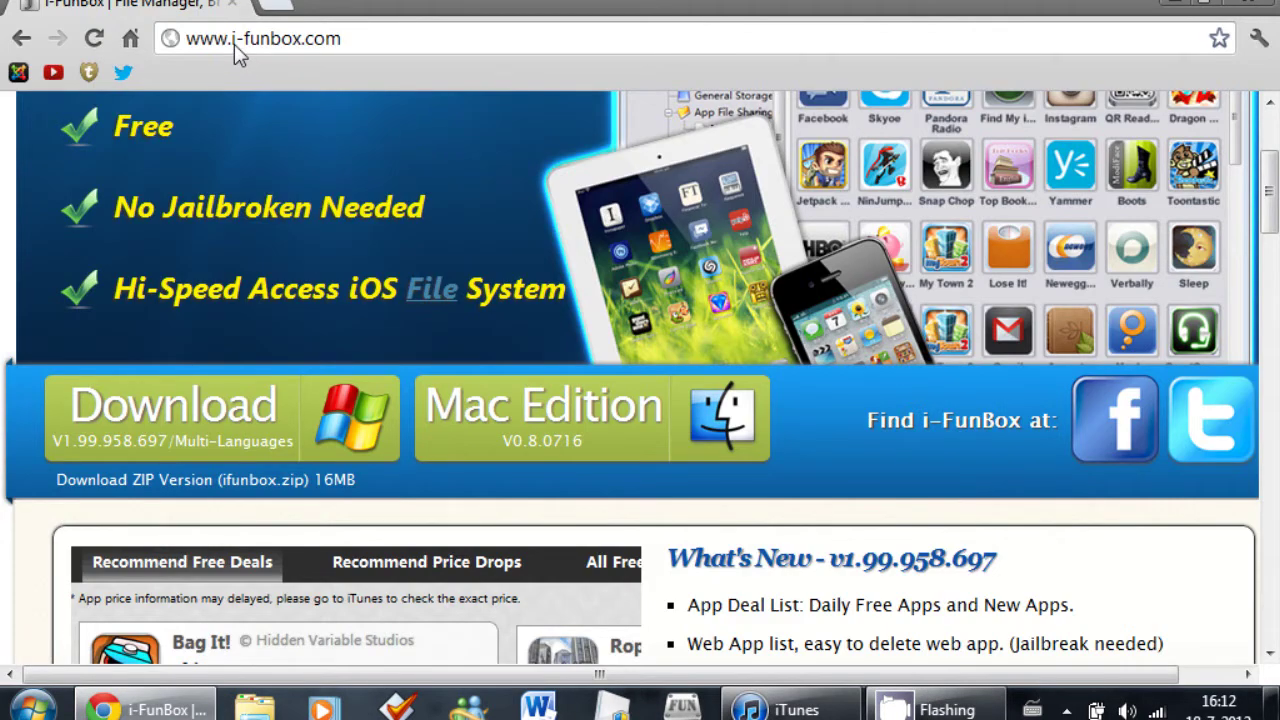
left_click(234, 44)
type("goo")
key("Return")
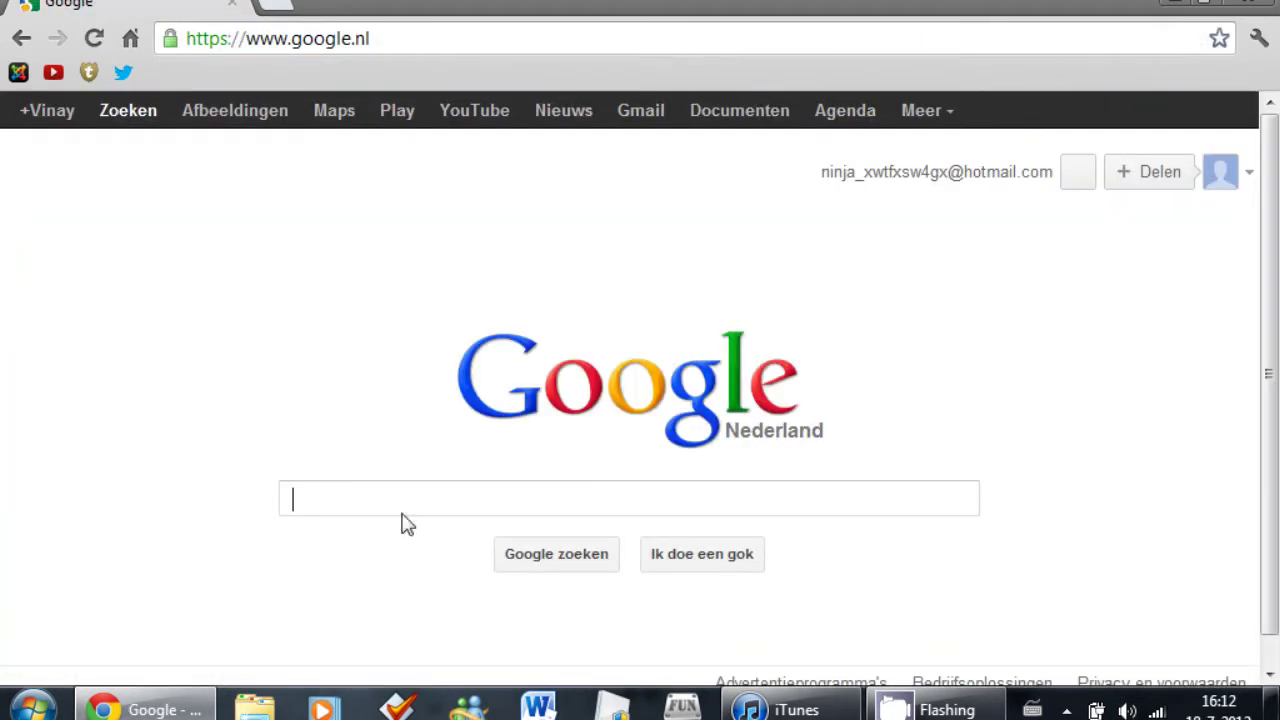
type("appt")
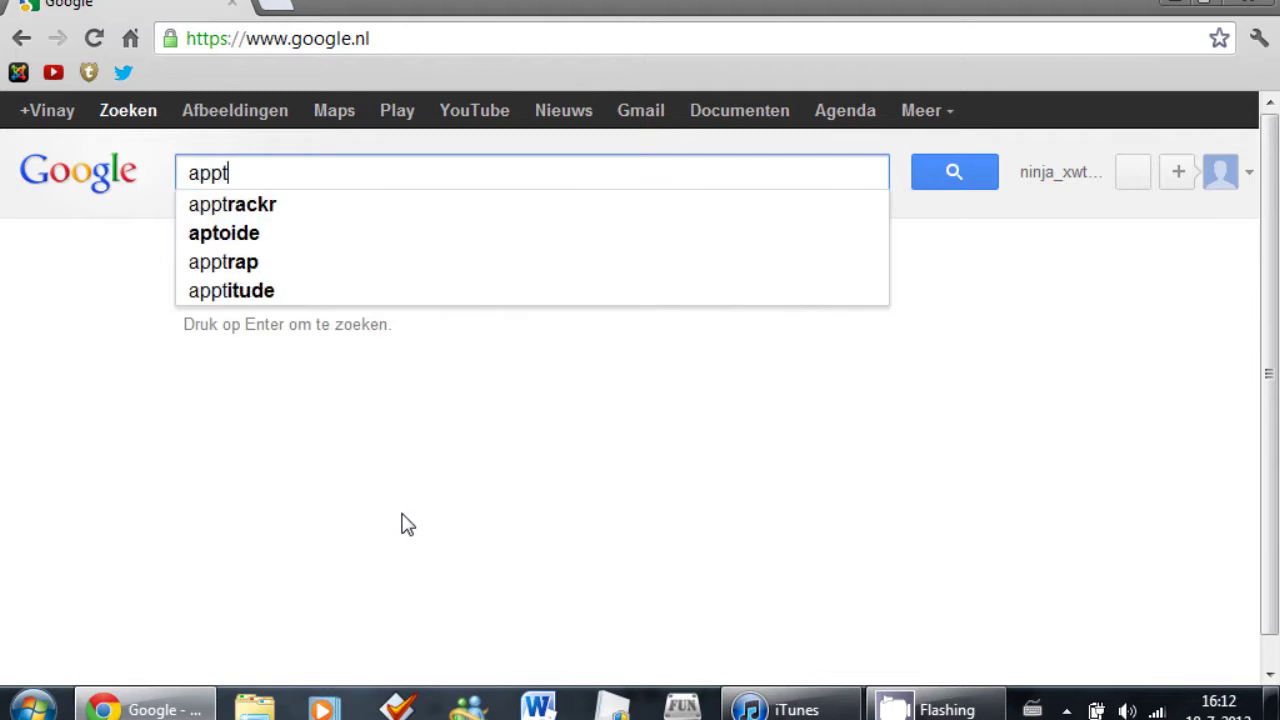
type("rackr")
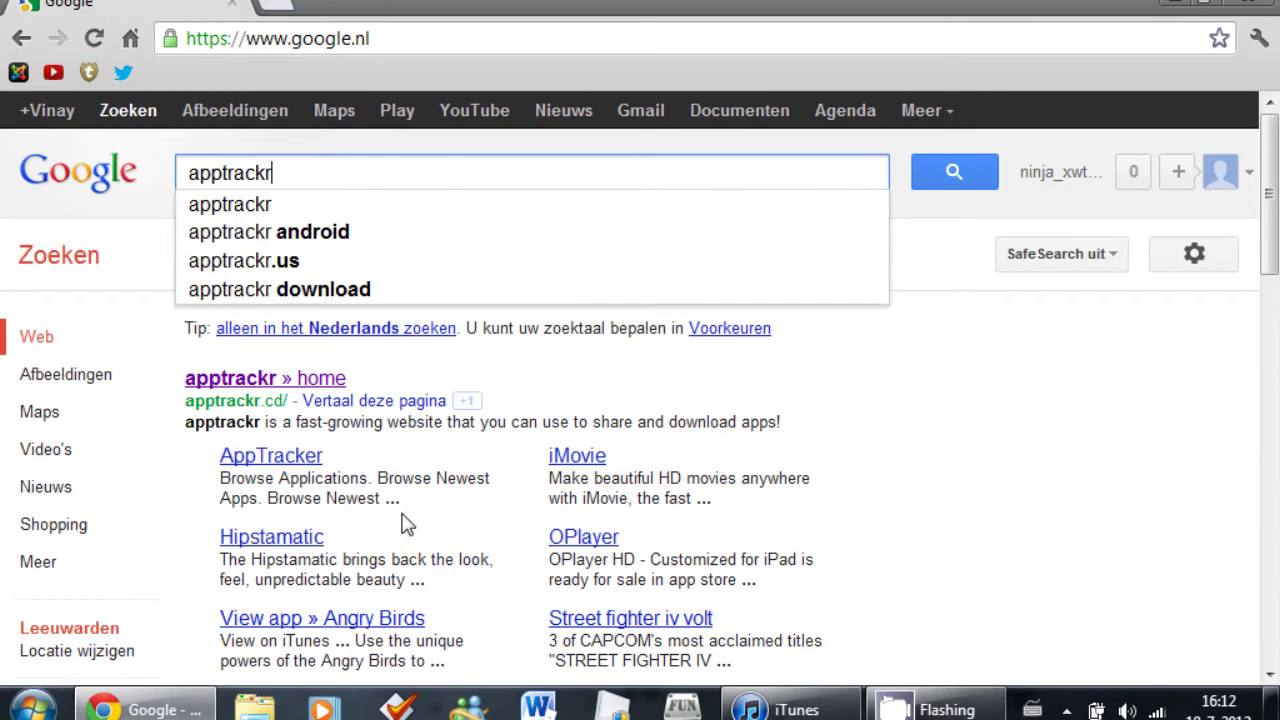
key("Return")
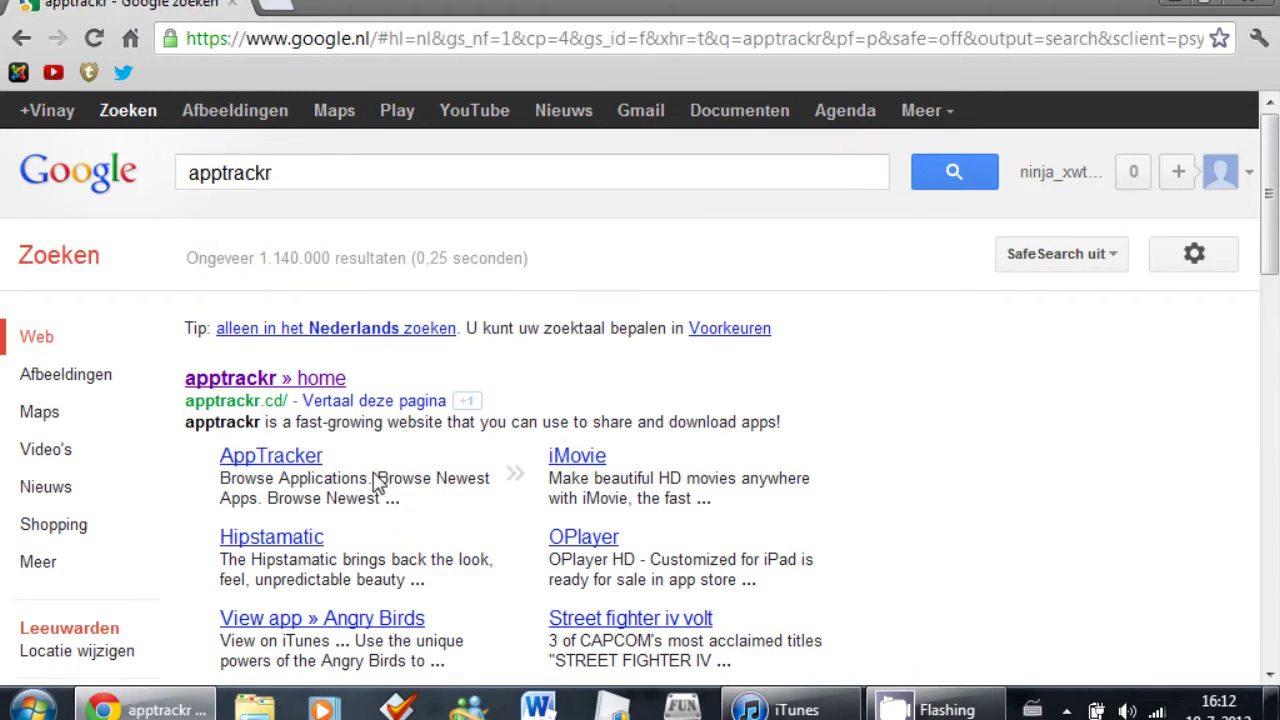
Open the apptrackr home site and search its app catalogue for 'angry birds'.
left_click(270, 380)
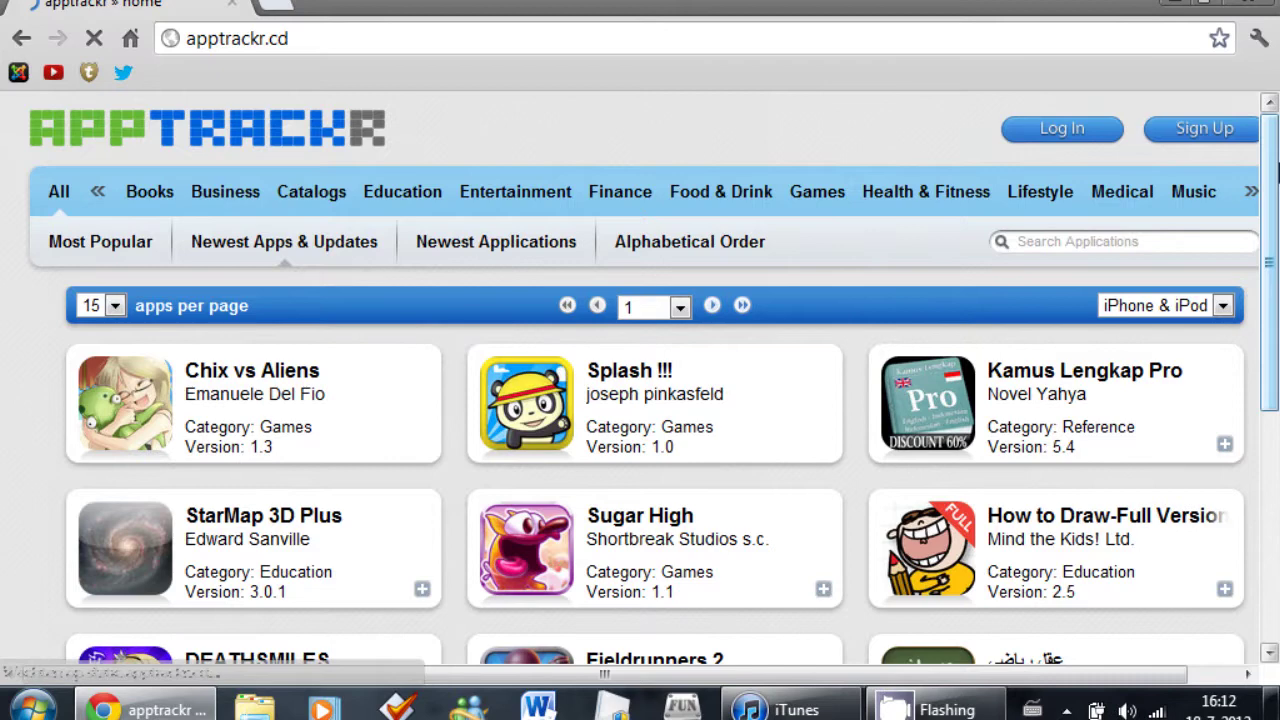
mouse_move(1275, 170)
left_mouse_down()
mouse_move(1268, 455)
mouse_move(1264, 165)
mouse_move(1268, 185)
left_mouse_up()
left_click(1072, 248)
type("angr")
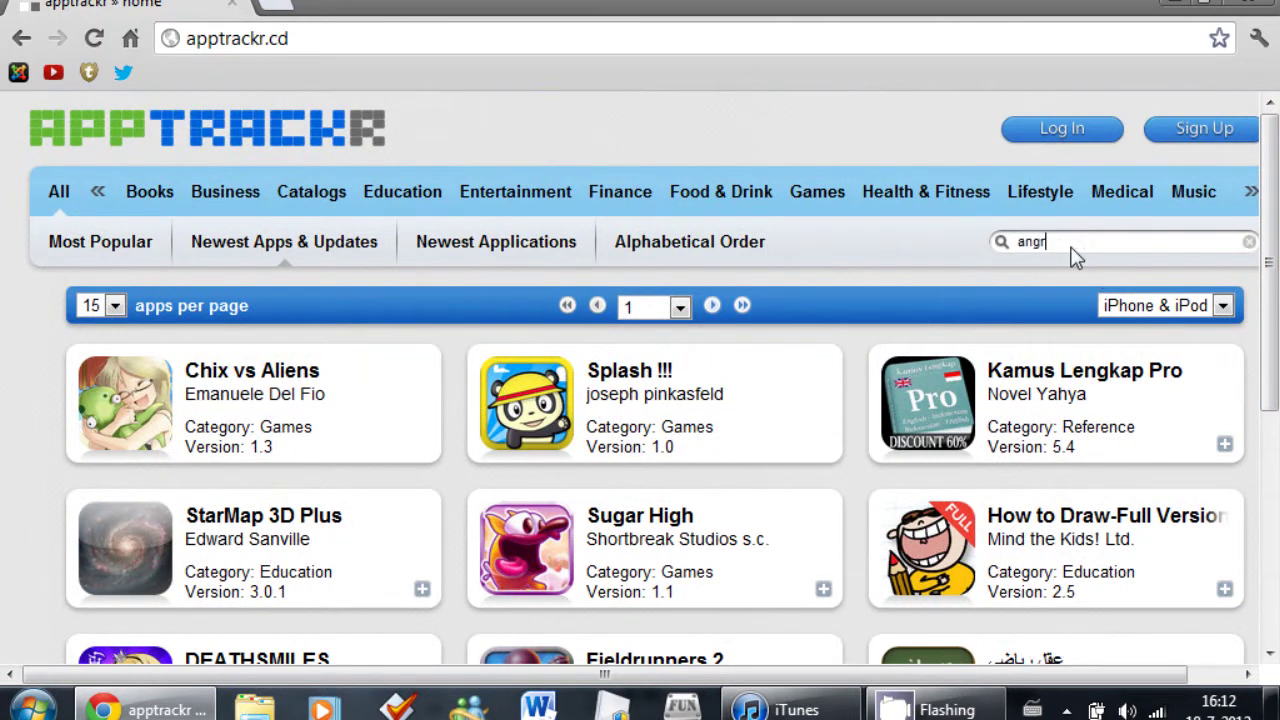
type("y bird")
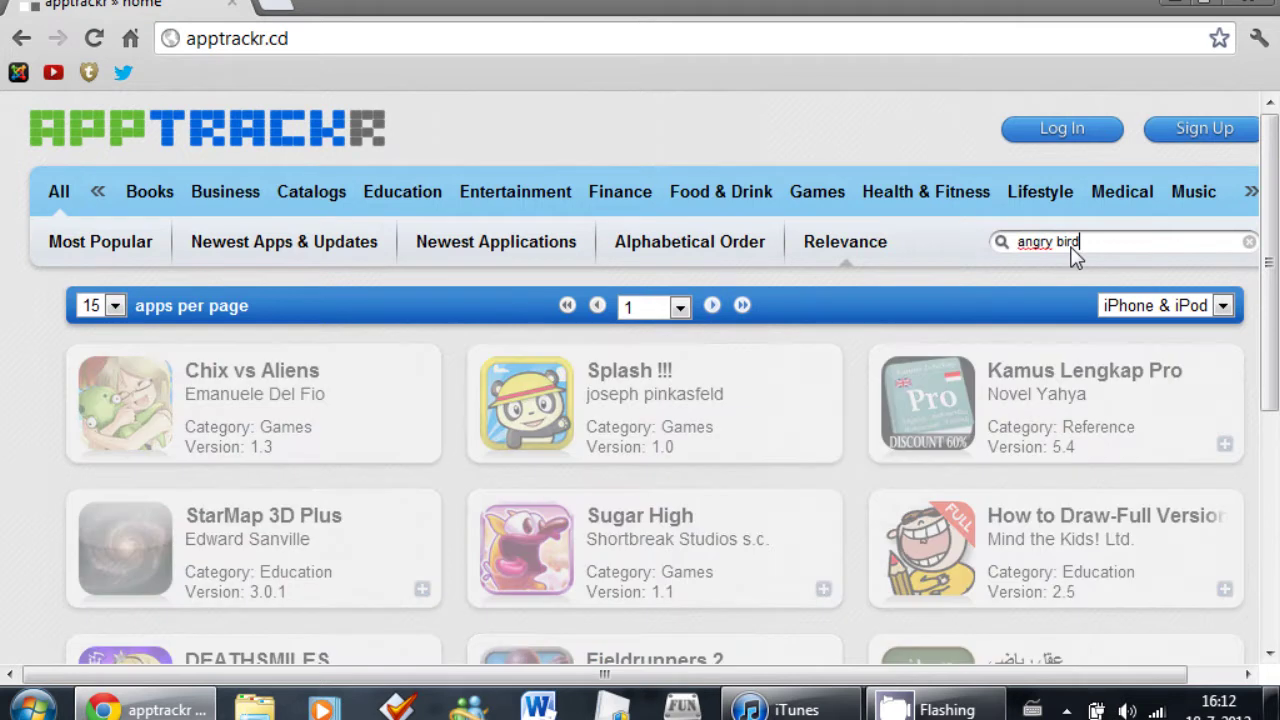
type("s")
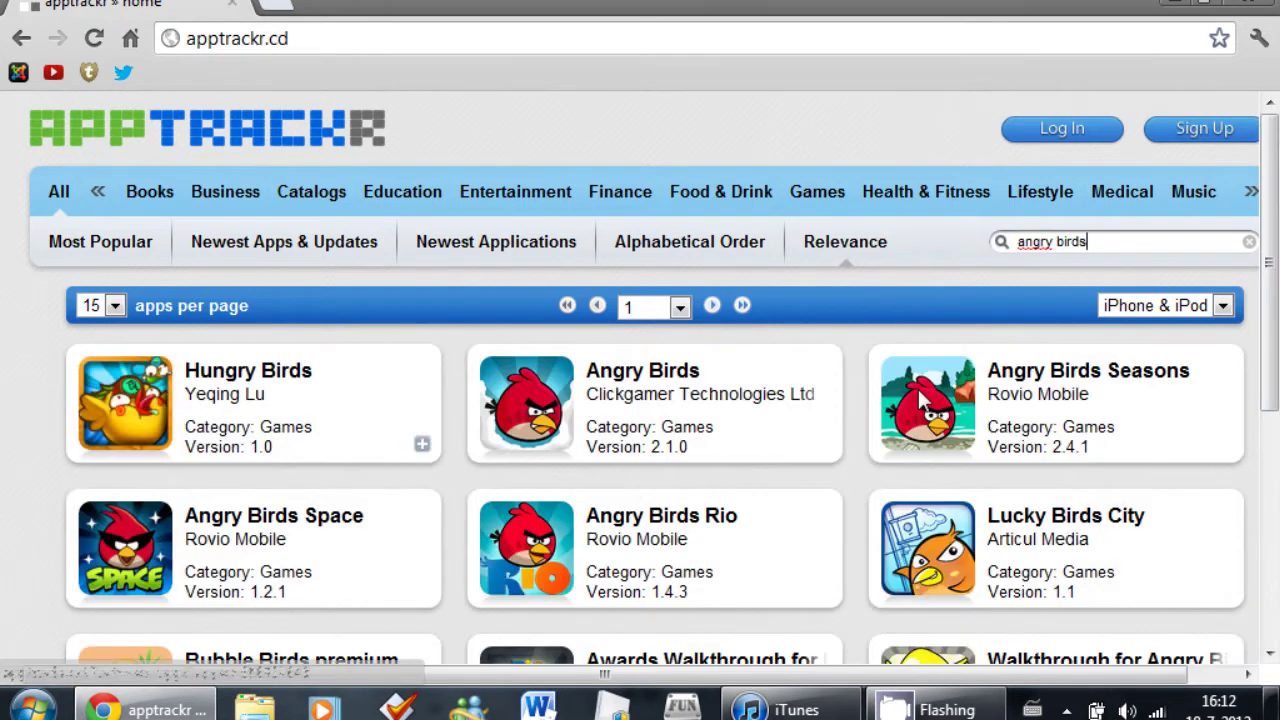
left_click_drag(1276, 220, 1276, 285)
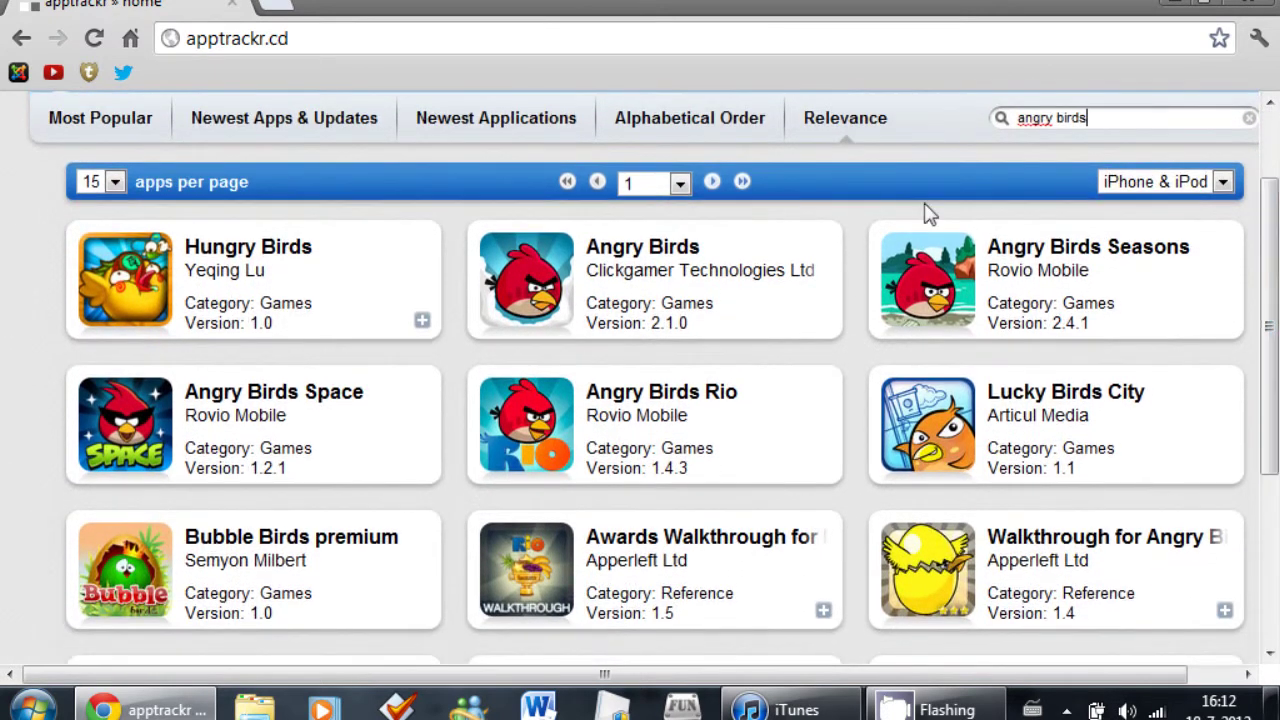
Open Angry Birds Space and follow the Black_hawk limelinx.com link for version 1.2.1.
left_click(250, 395)
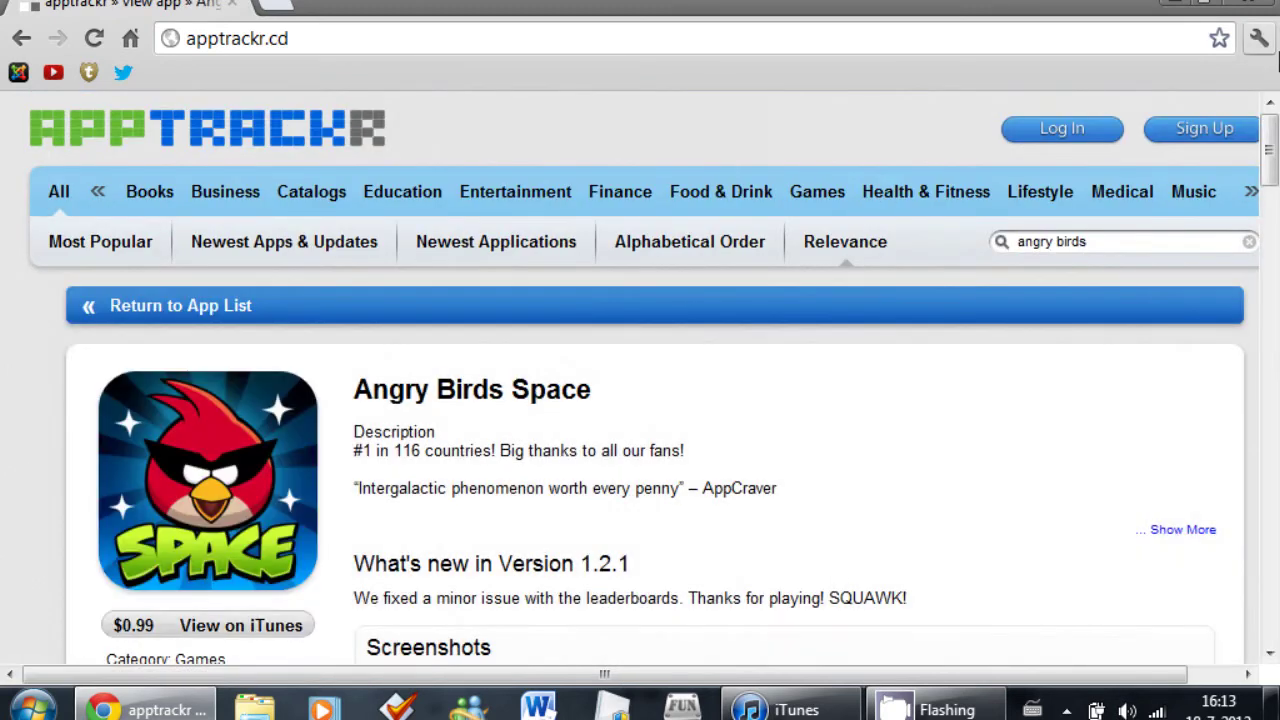
left_click_drag(1268, 145, 1273, 288)
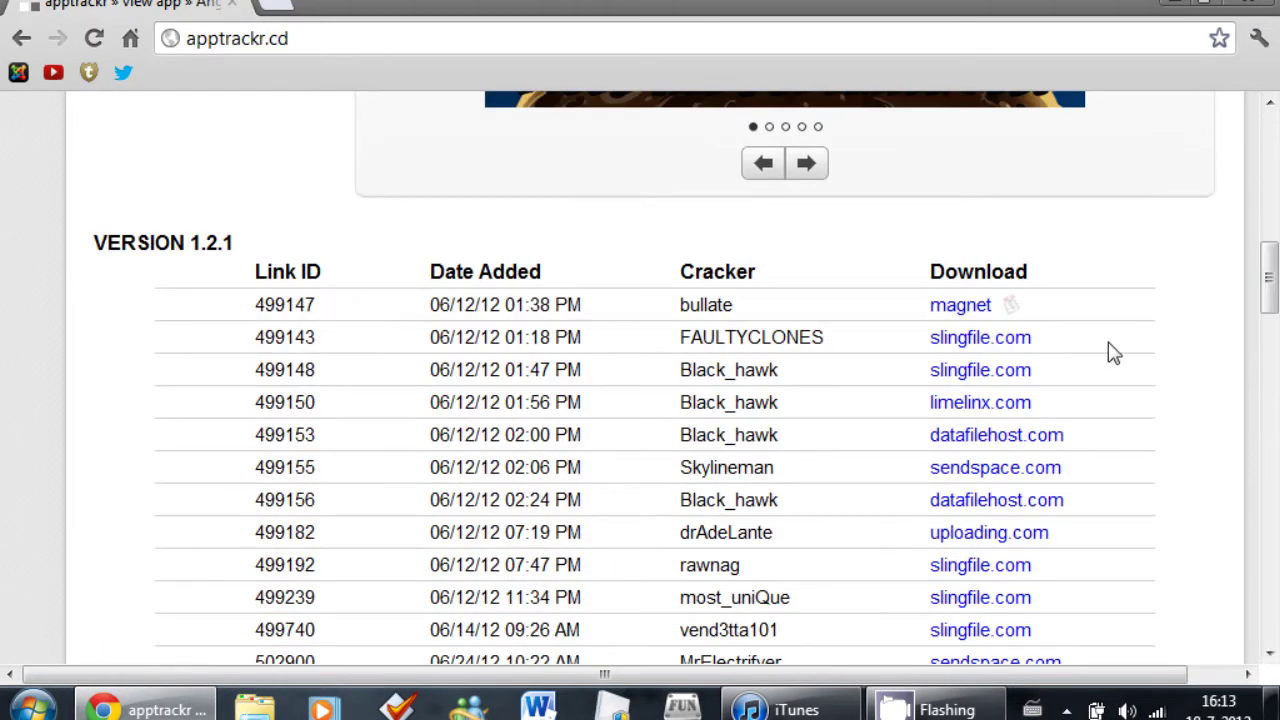
left_click(975, 410)
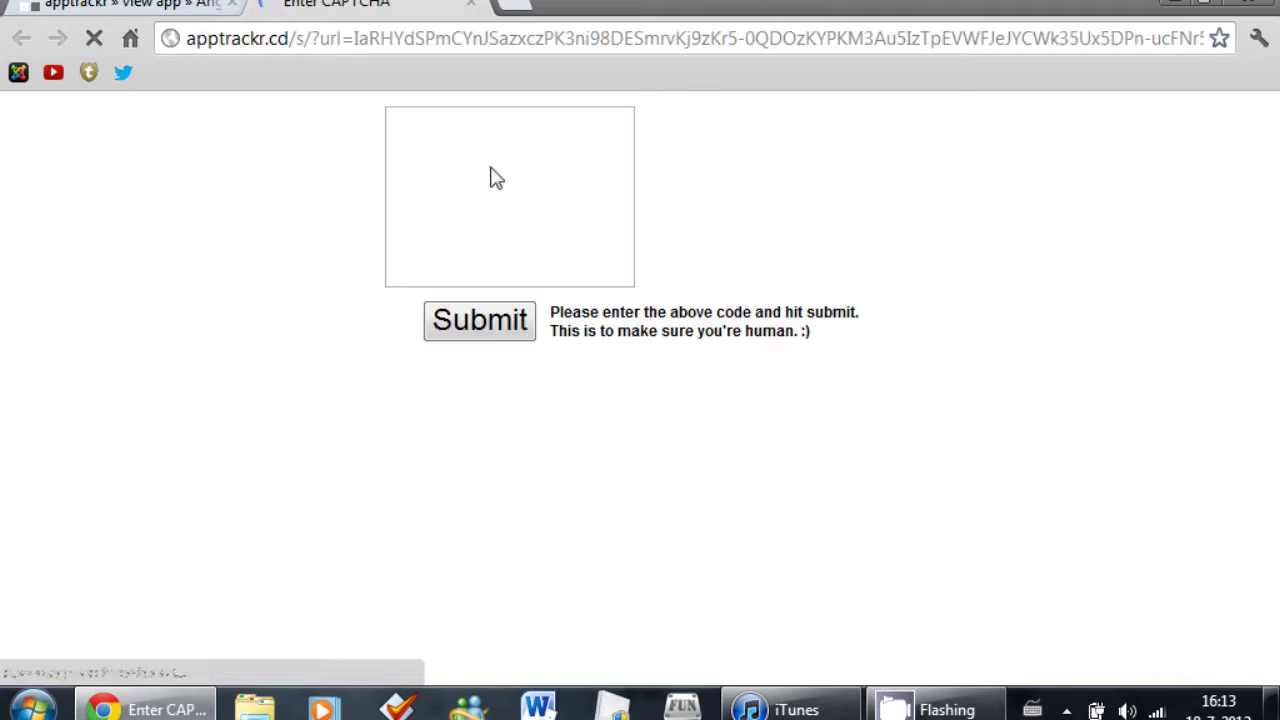
Enter the CAPTCHA code to pass the human check.
left_click(507, 218)
type("a3")
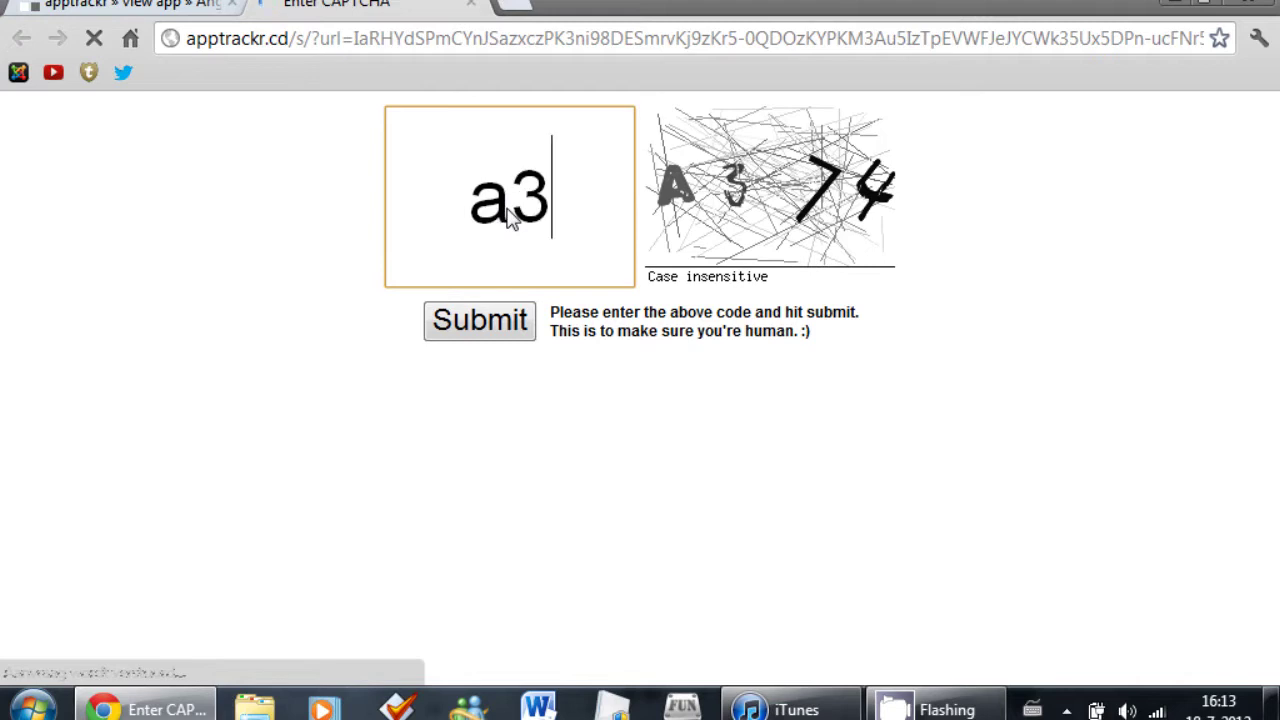
type("74")
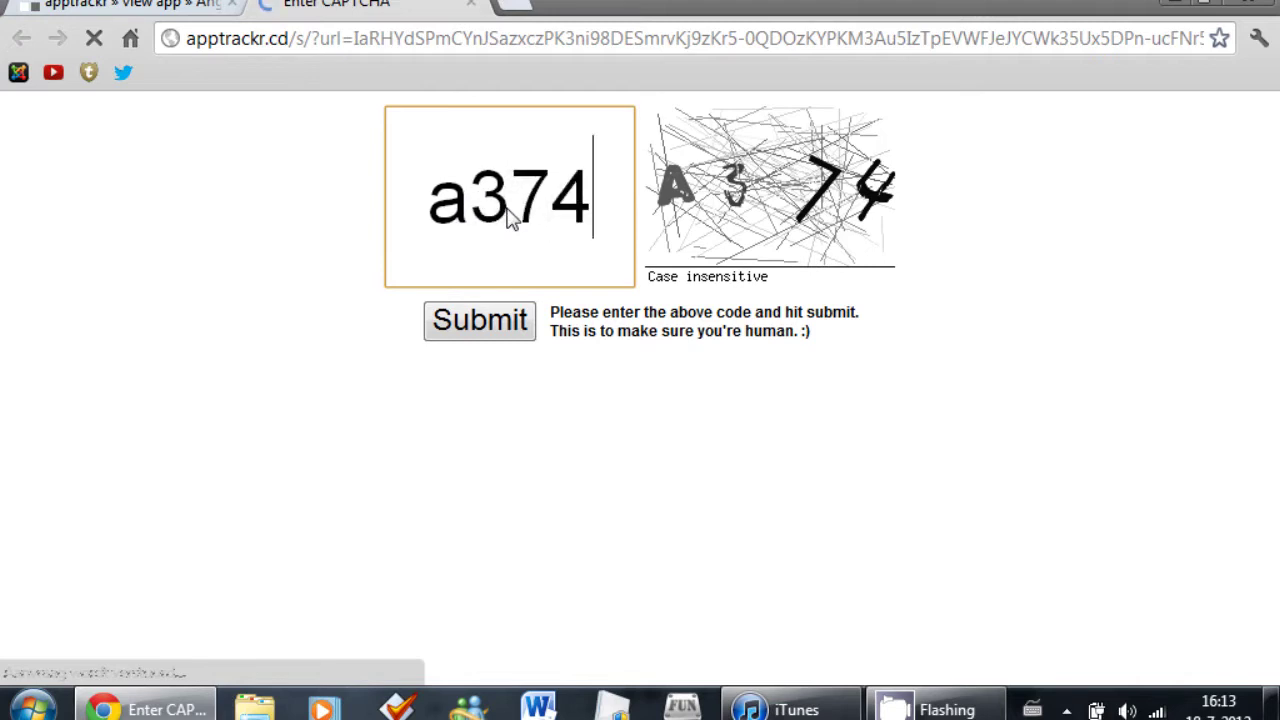
key("Return")
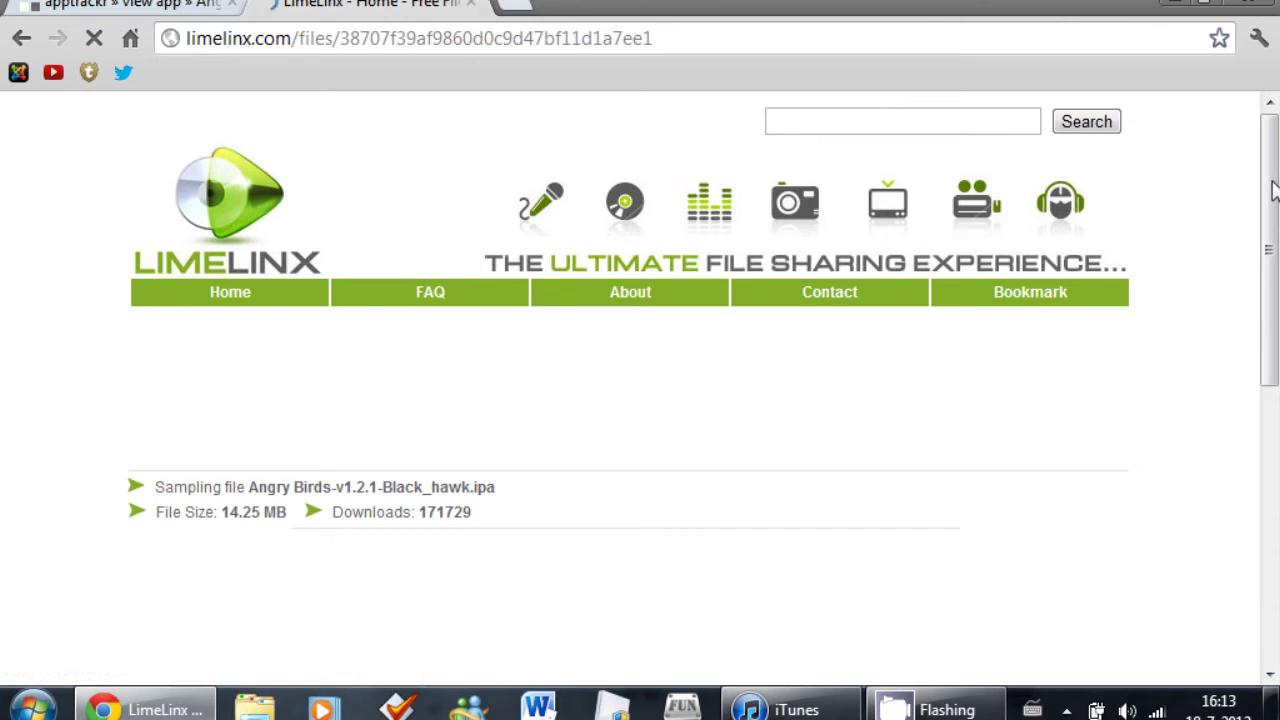
Download Angry Birds-v1.2.1-Black_hawk.ipa from LimeLinx and close the LimeLinx tab.
scroll(1272, 237, "down", 1)
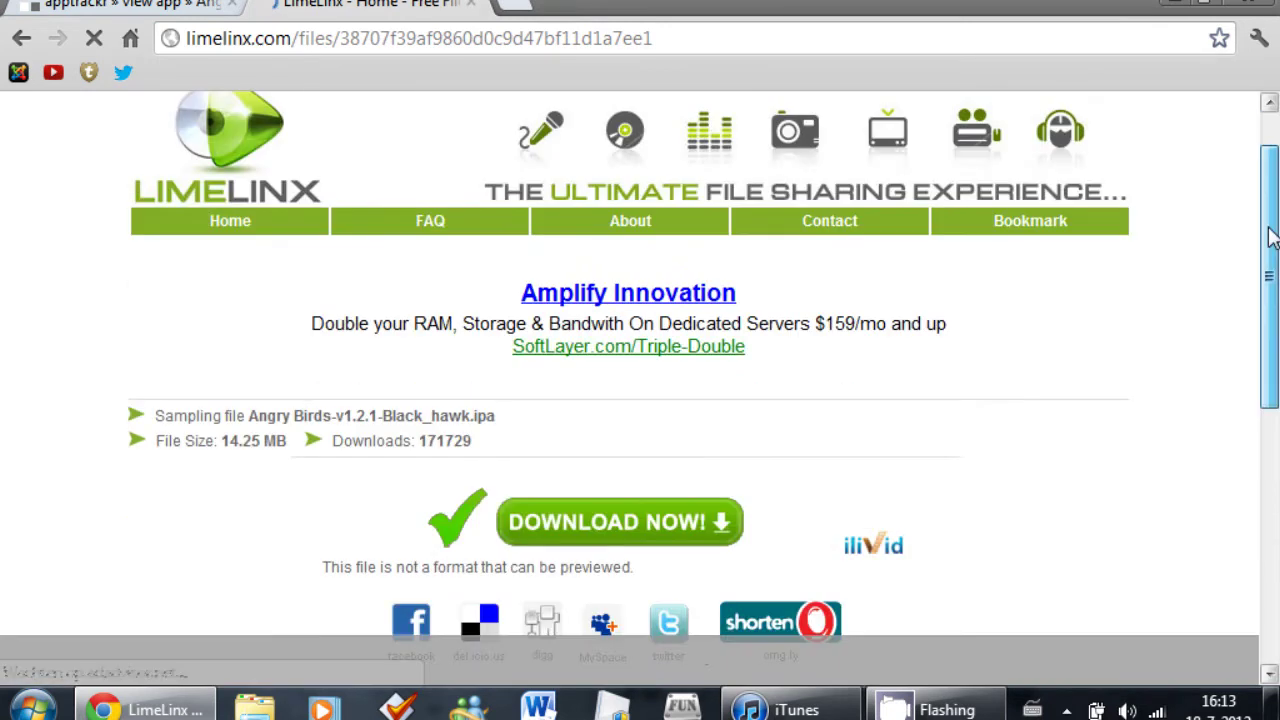
scroll(1272, 240, "down", 3)
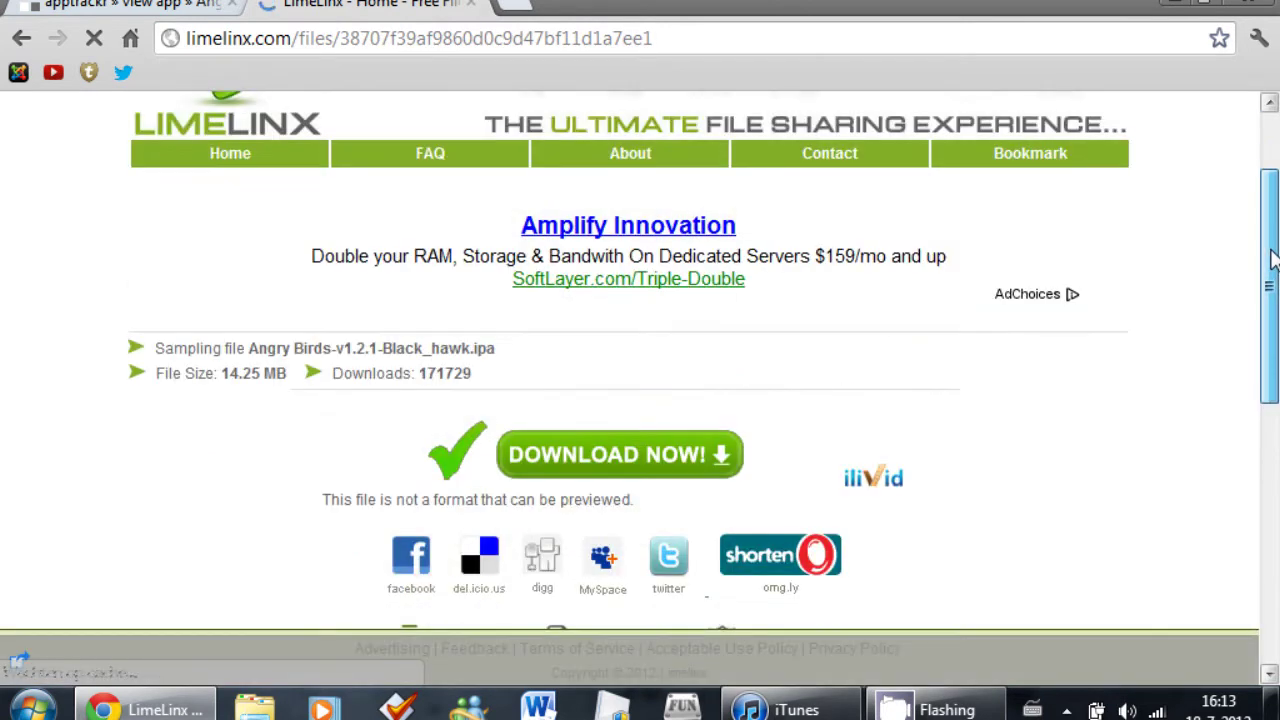
scroll(1272, 283, "down", 1)
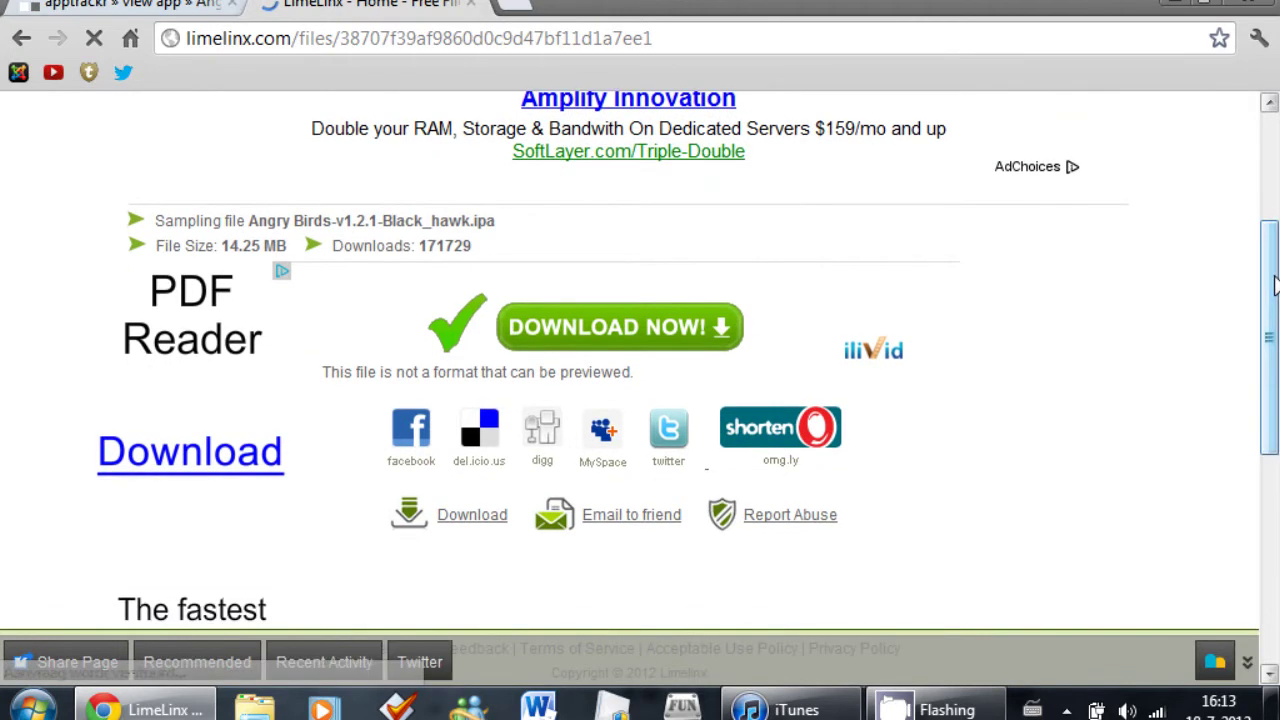
left_click_drag(850, 529, 660, 538)
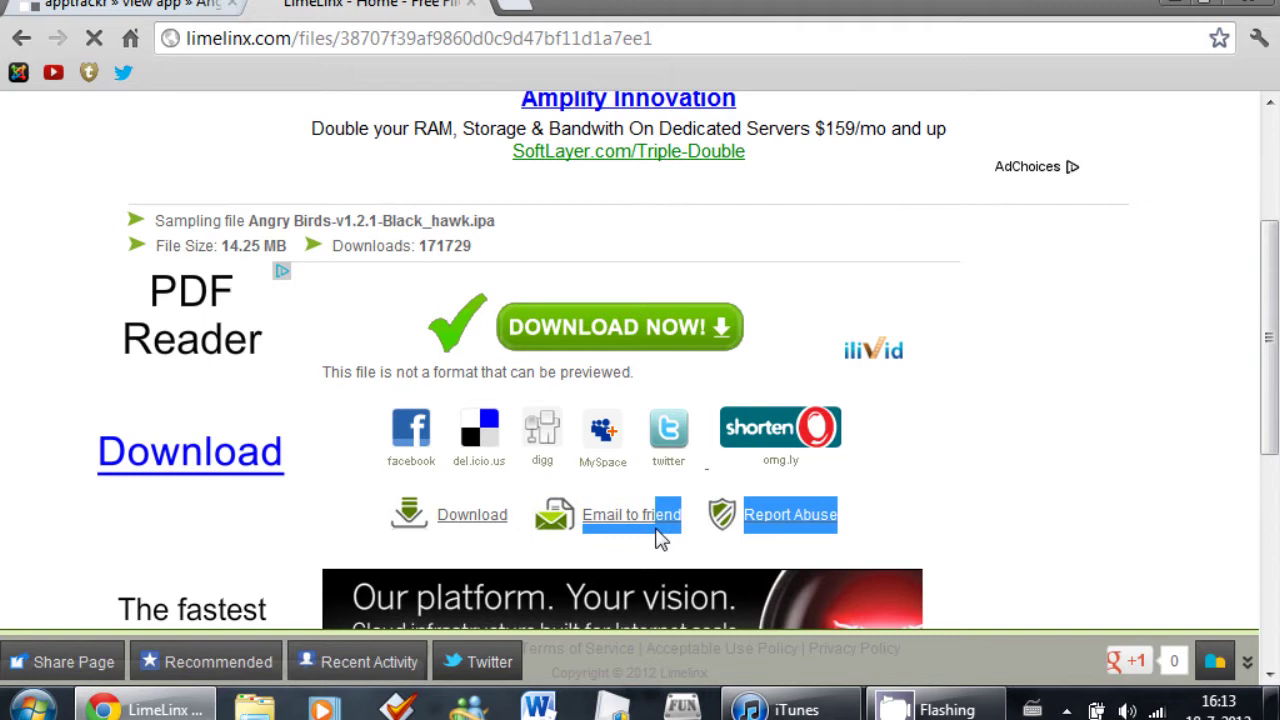
left_click_drag(660, 538, 472, 527)
left_click(472, 522)
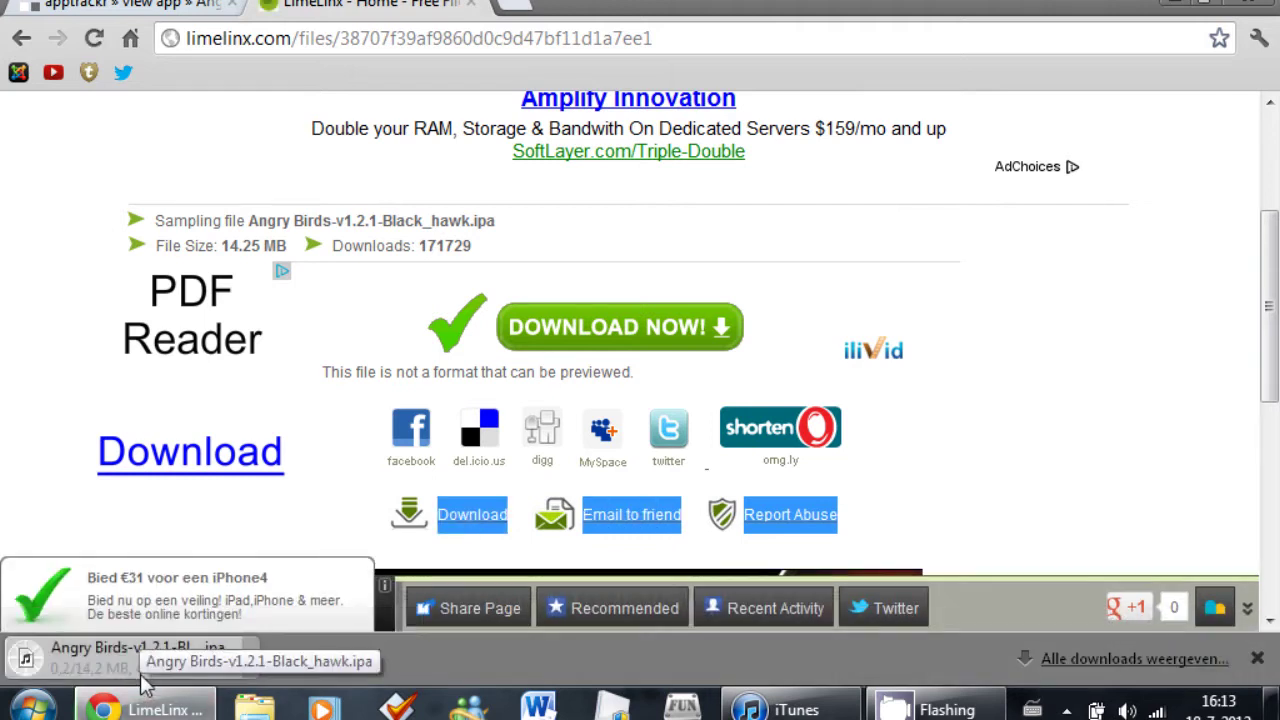
left_click(471, 5)
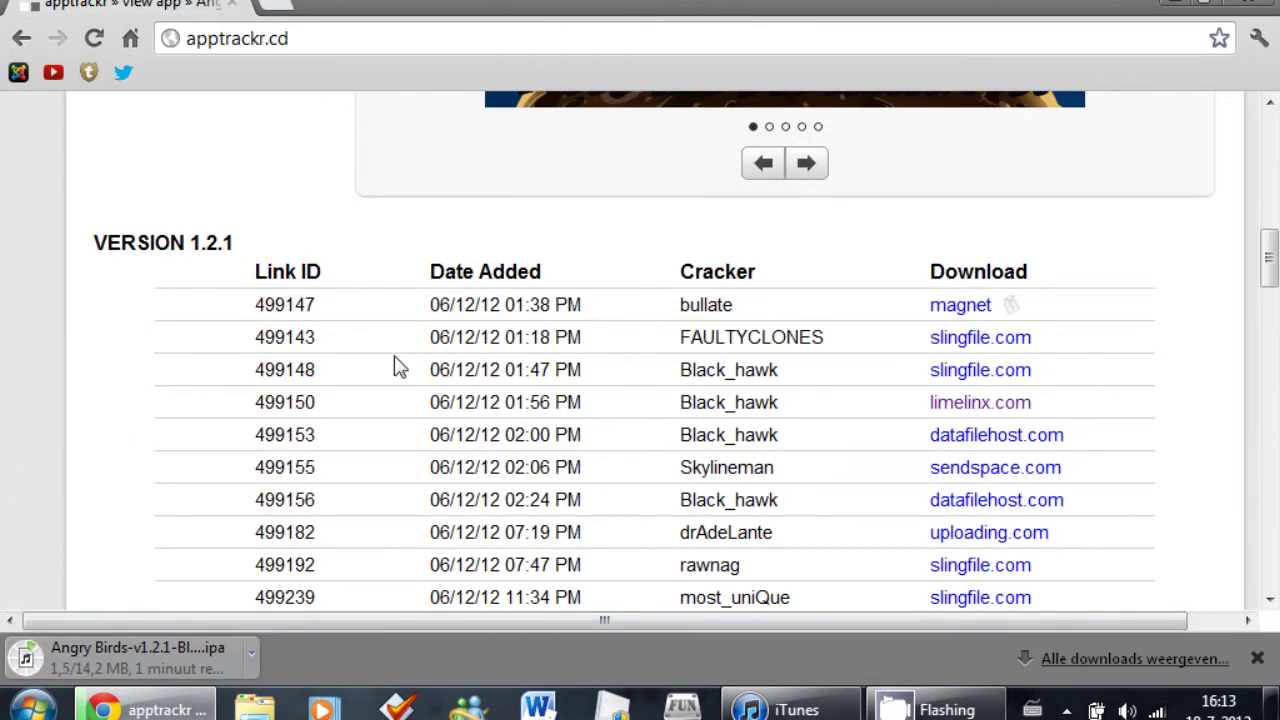
Minimize Chrome and launch iFunBox from its desktop shortcut.
left_click(1176, 3)
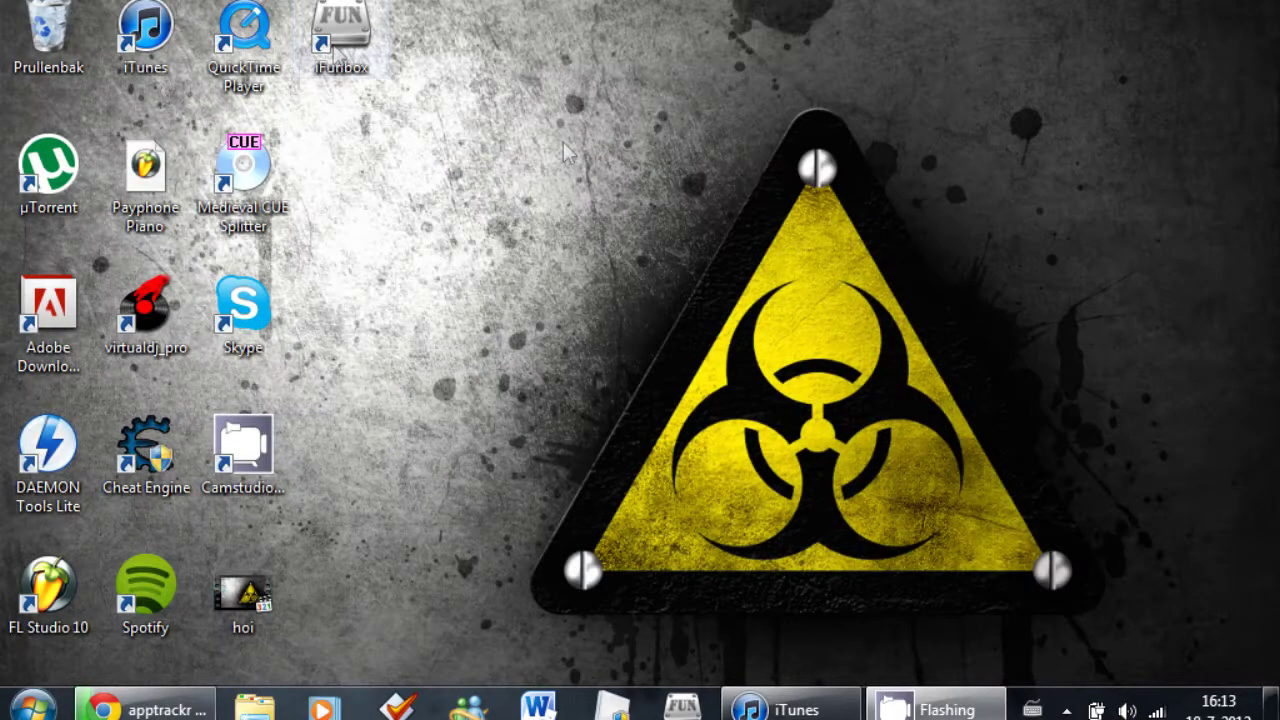
left_click(333, 44)
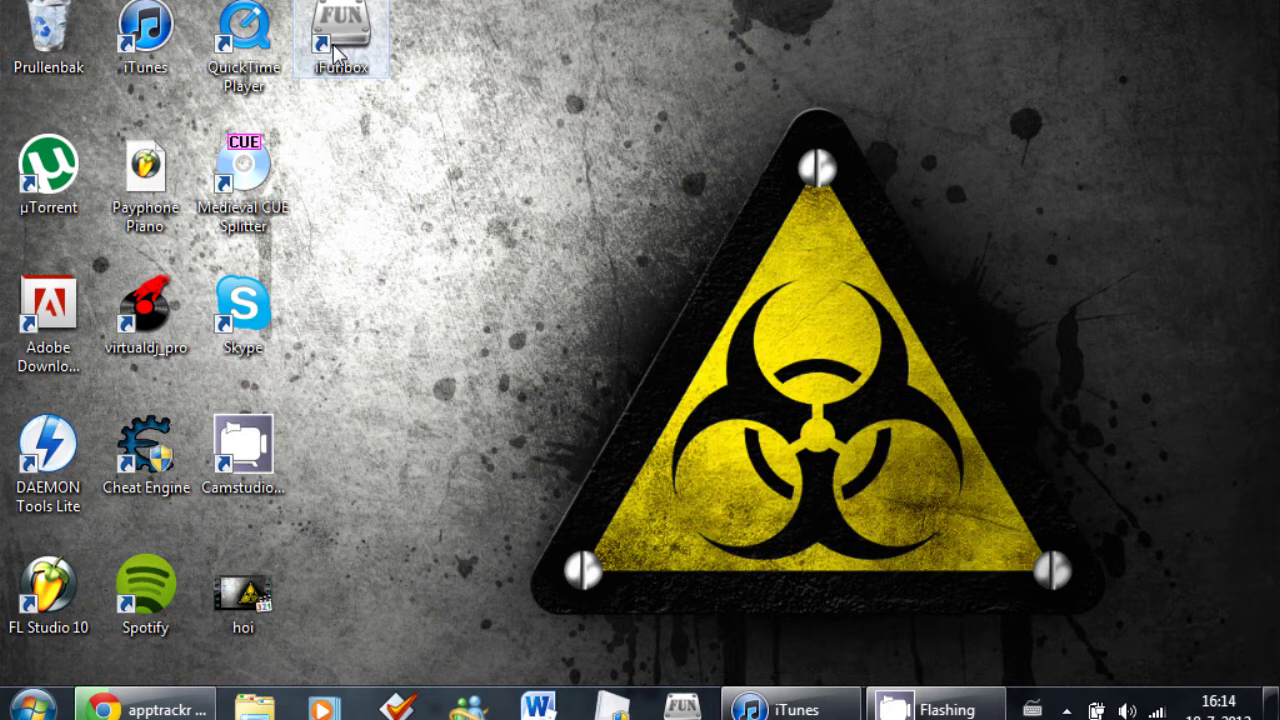
double_click(333, 44)
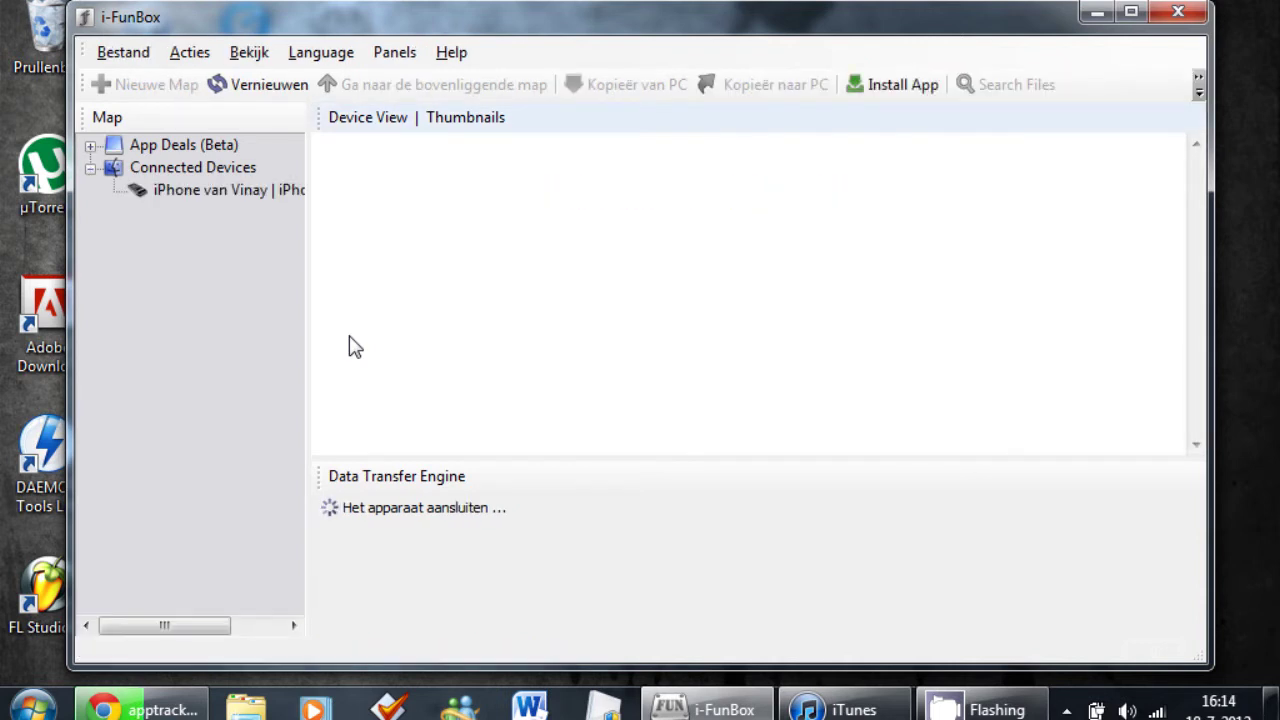
Open the iPhone's Installous App Install folder in iFunBox, then switch back to Chrome.
left_click(205, 190)
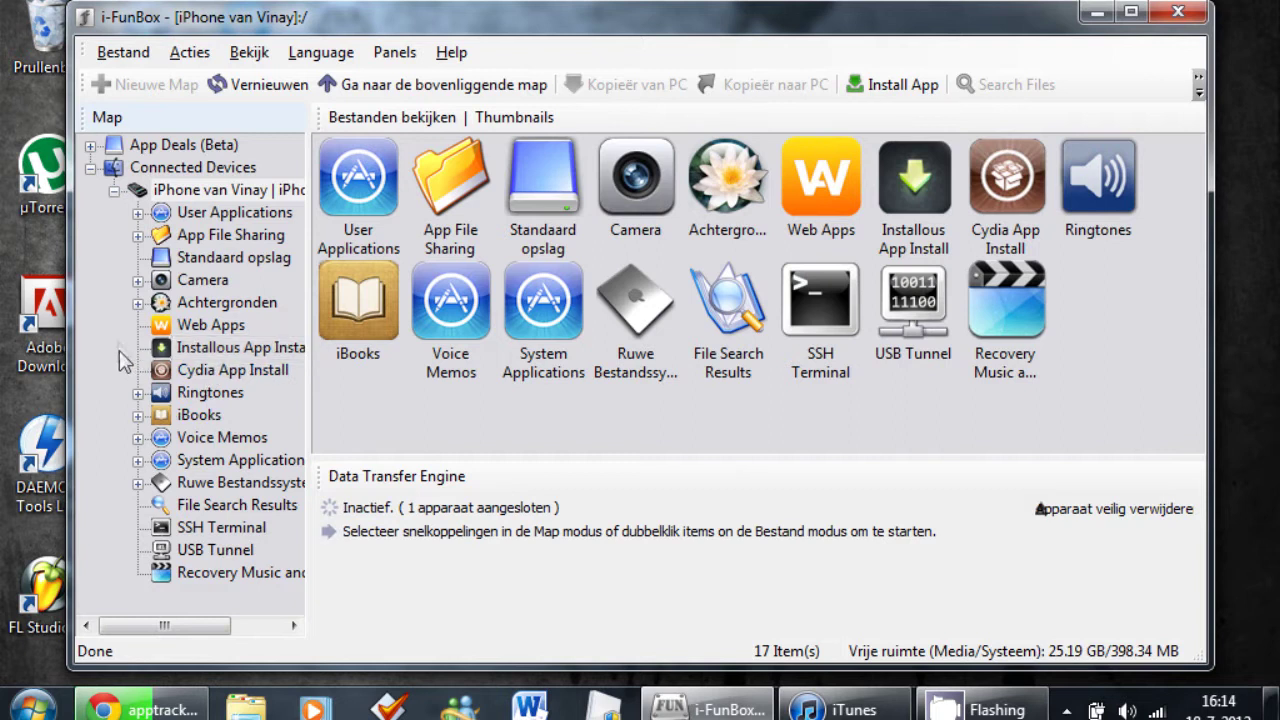
left_click(213, 347)
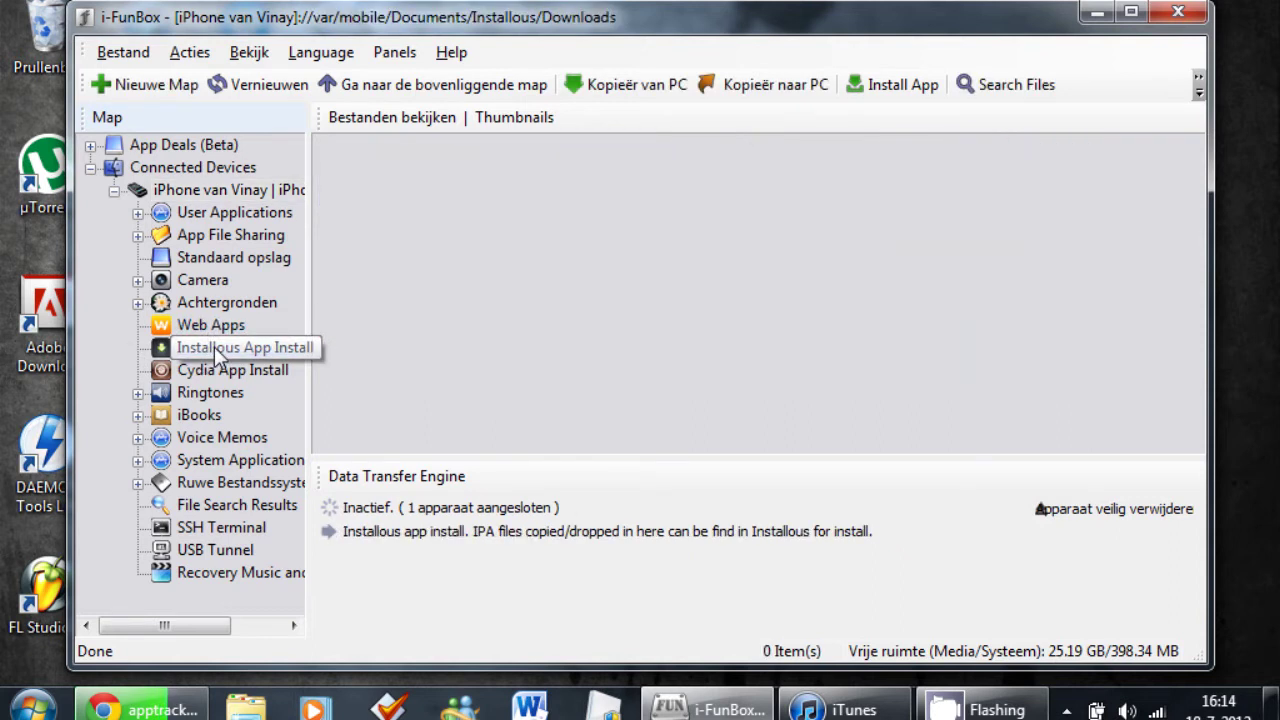
left_click_drag(326, 148, 1114, 305)
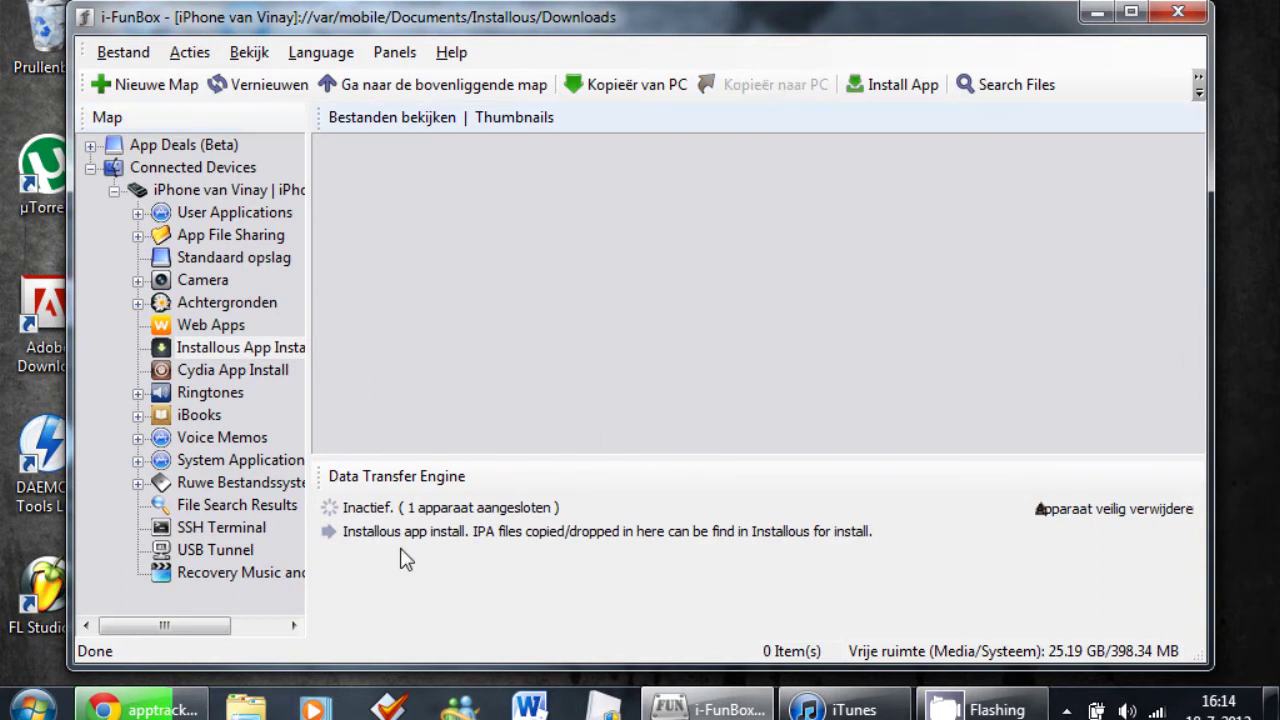
left_click(140, 710)
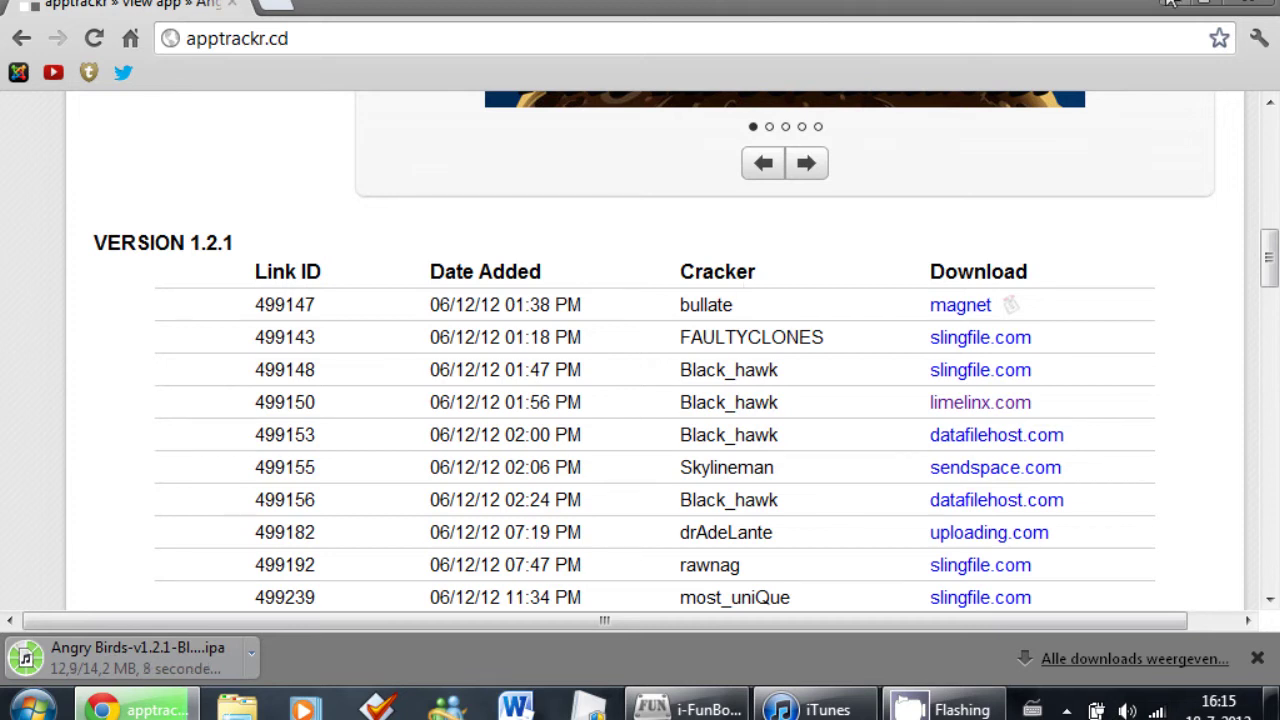
Minimize Chrome now that the Angry Birds ipa has finished downloading.
left_click(1172, 3)
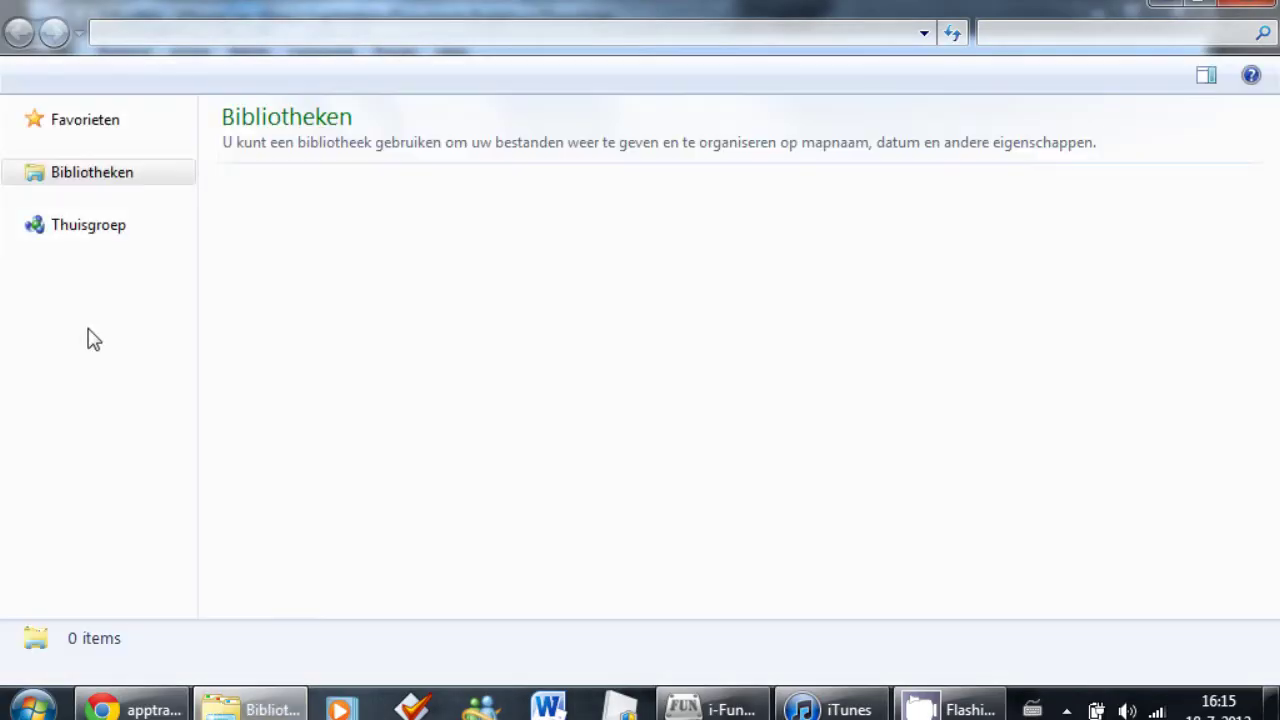
Drag the Angry Birds-v1.2.1-Black_hawk ipa from Downloads into iFunBox's Installous Downloads folder.
left_click(100, 174)
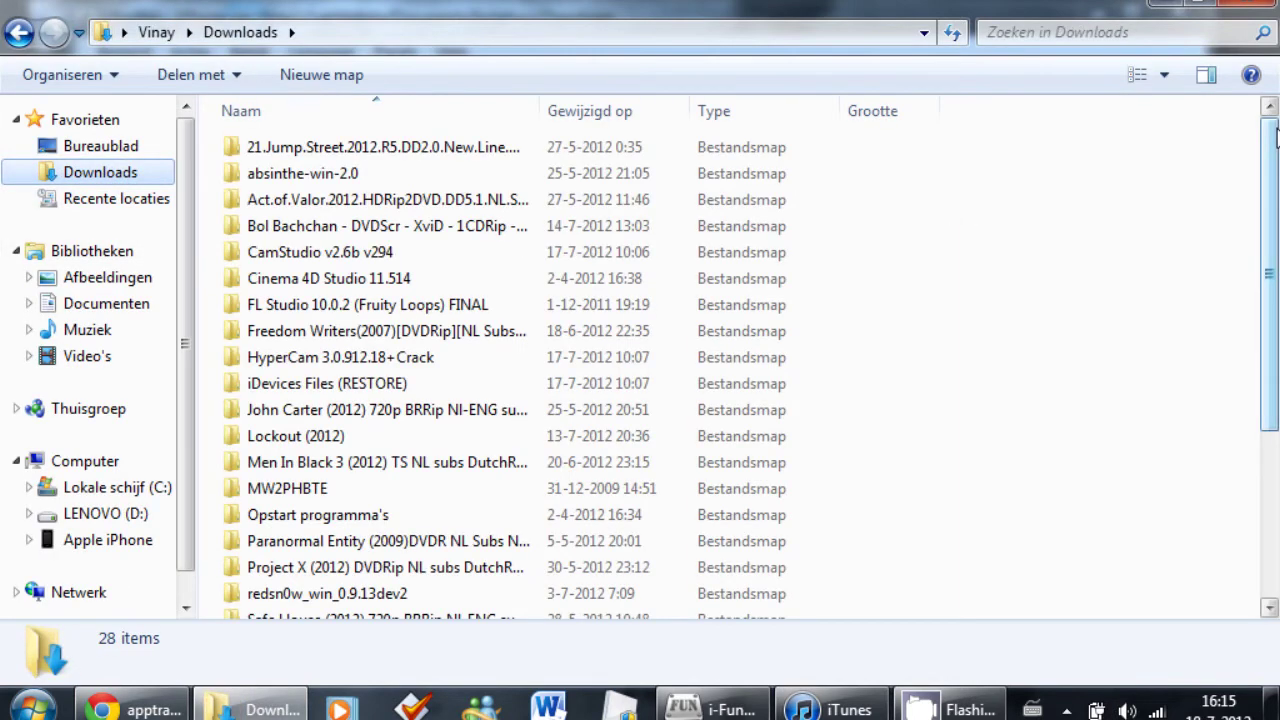
left_click_drag(1275, 135, 1275, 300)
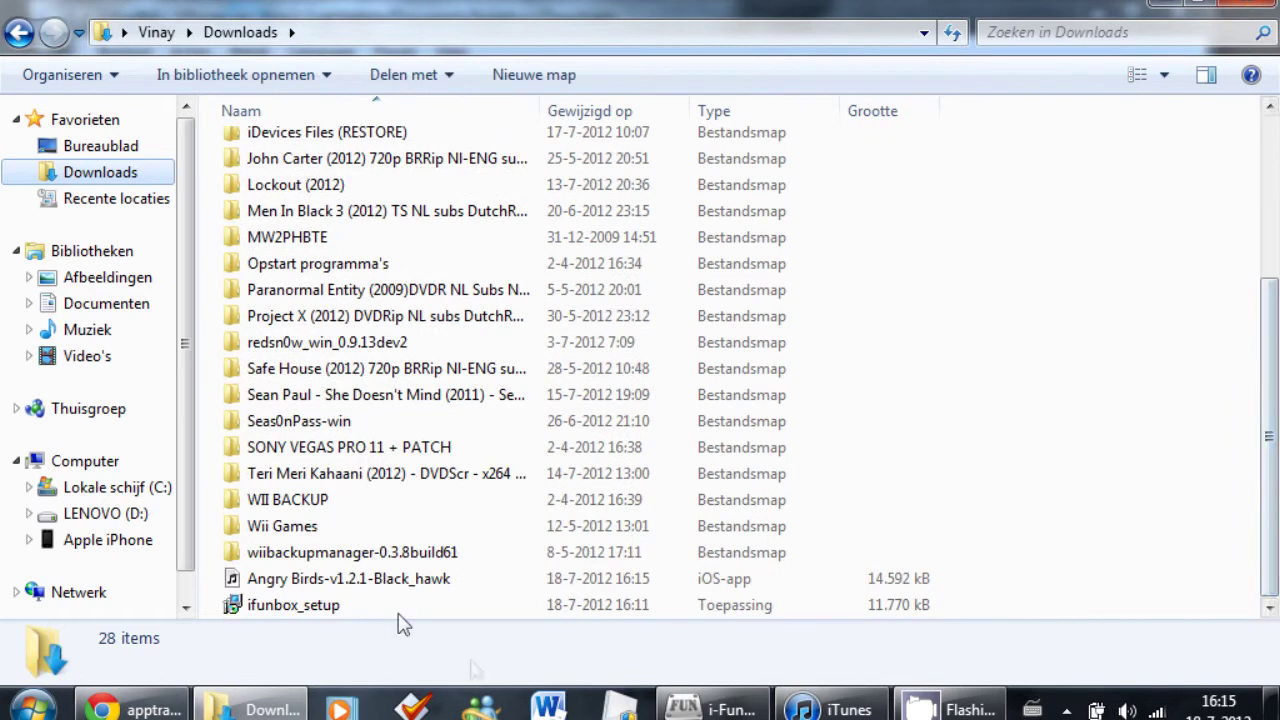
left_click(410, 580)
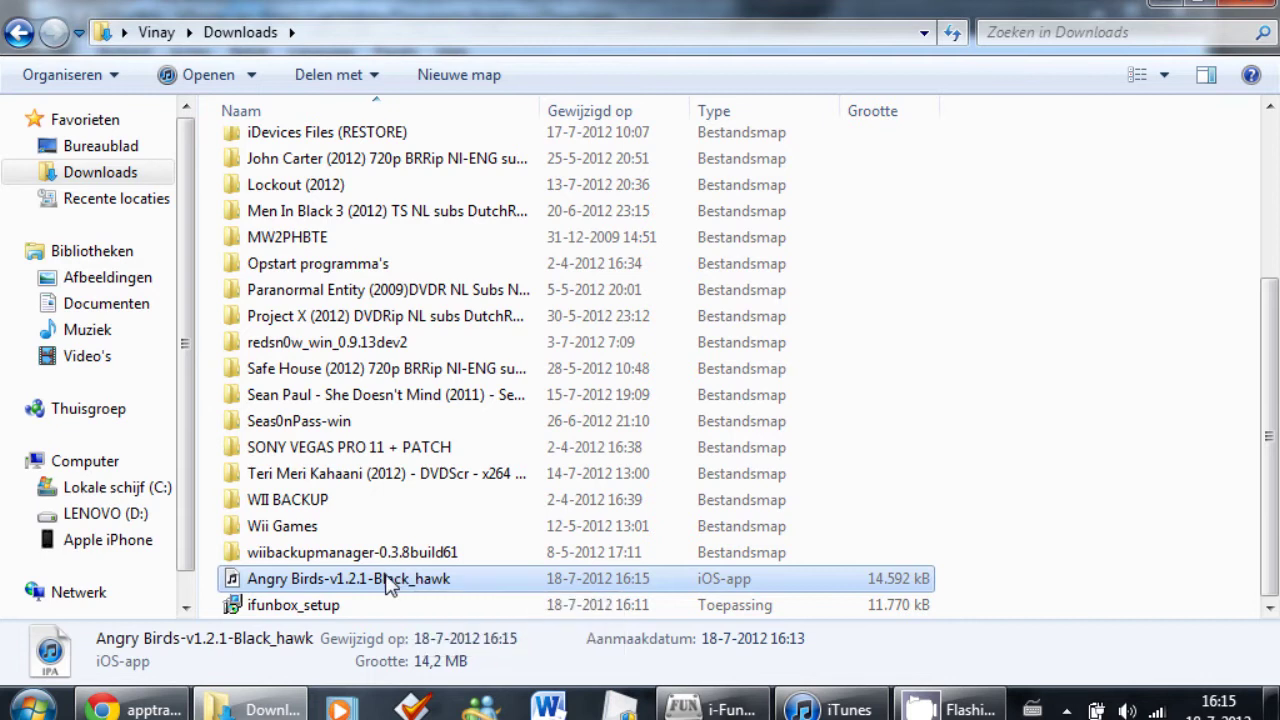
left_click_drag(390, 585, 425, 287)
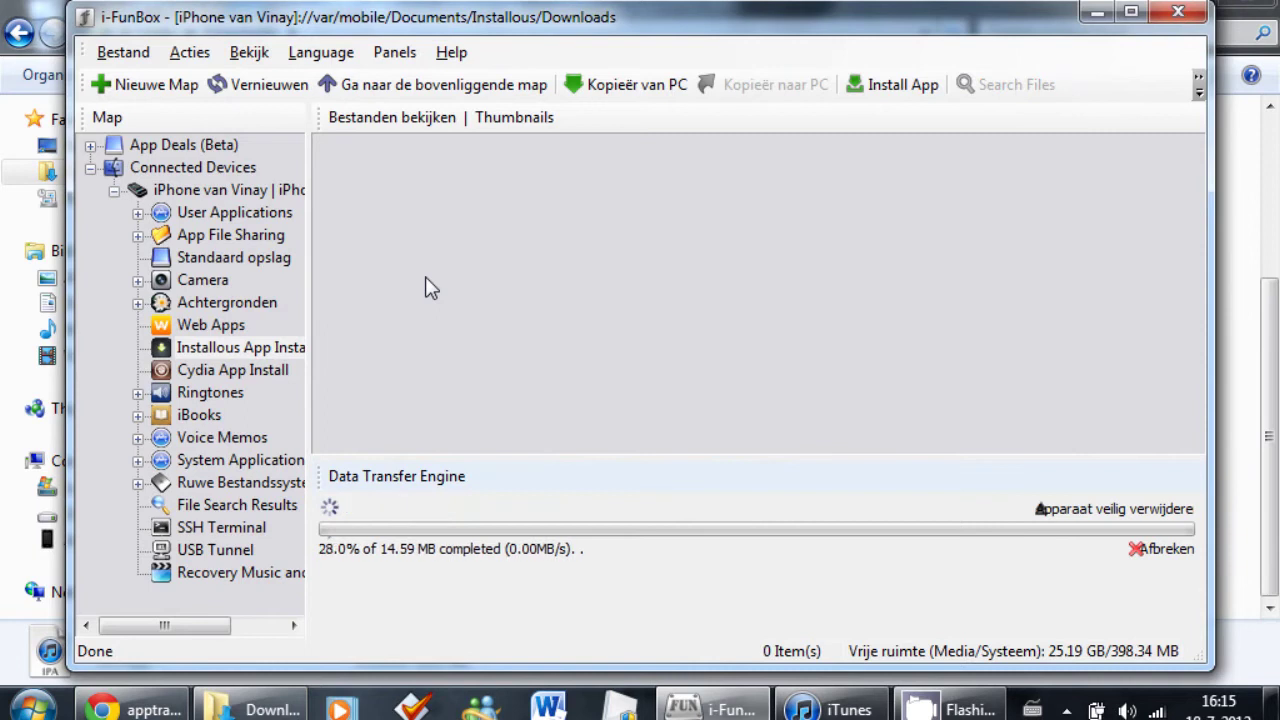